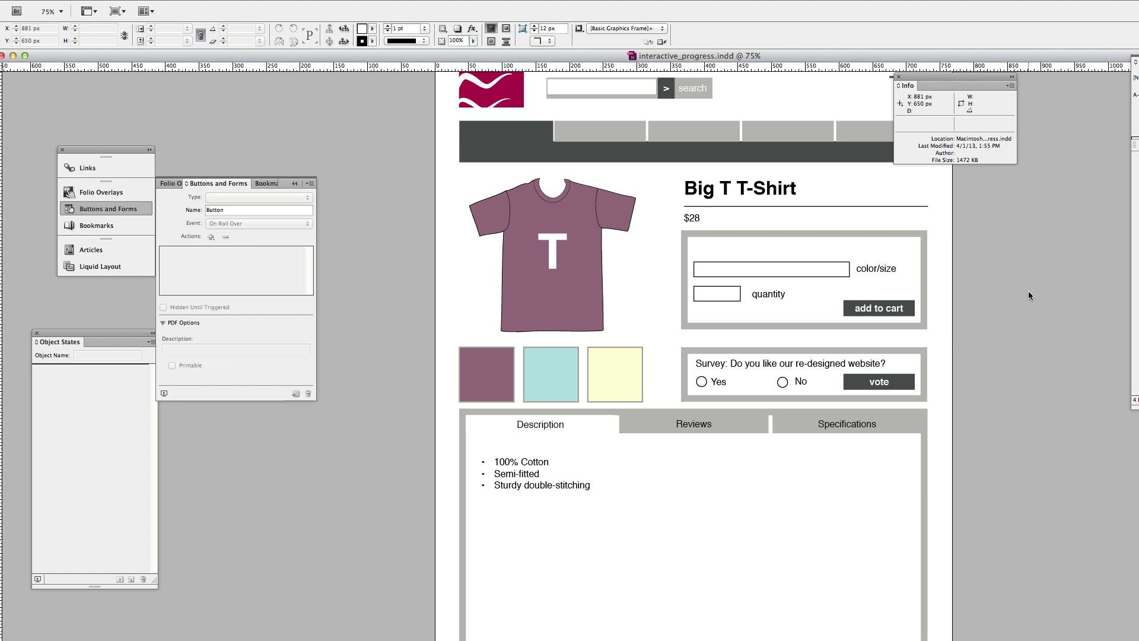
Step: Convert the box beside quantity into a Text Field form element named 'quantity'
{"action": "scroll", "coordinate": [1027, 290], "scroll_direction": "up", "scroll_amount": 2}
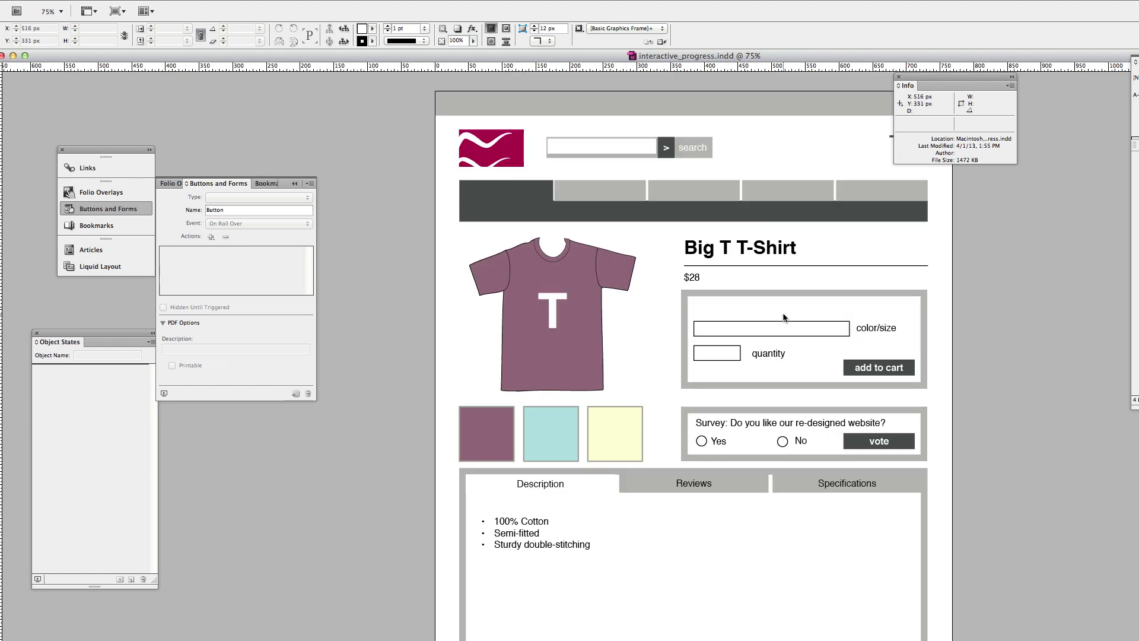
{"action": "left_click", "coordinate": [729, 351]}
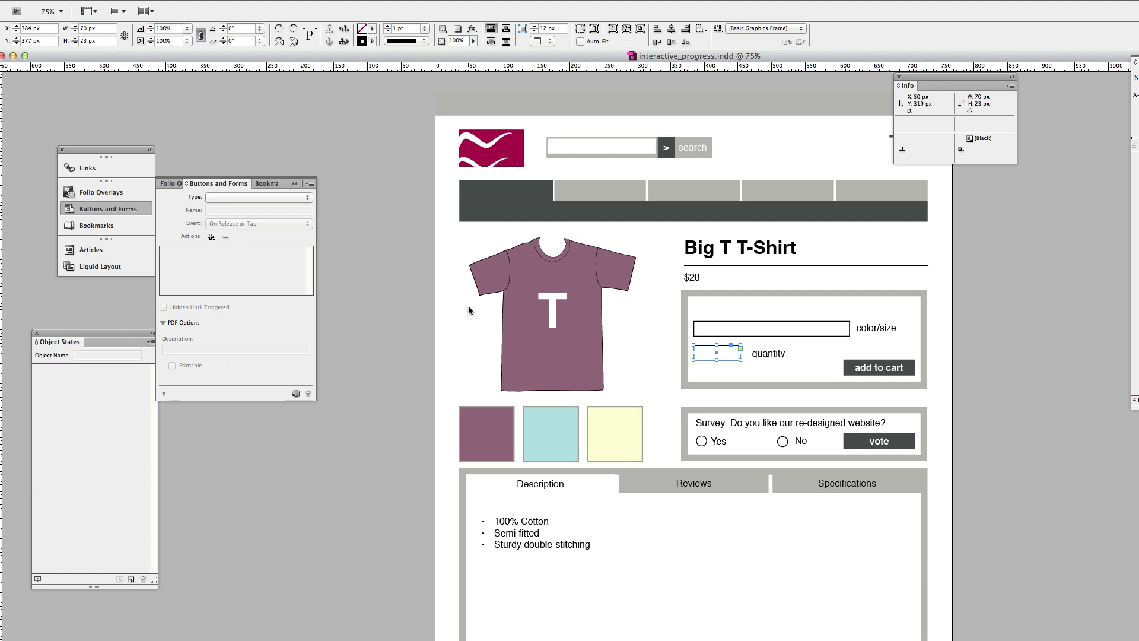
{"action": "left_click", "coordinate": [307, 199]}
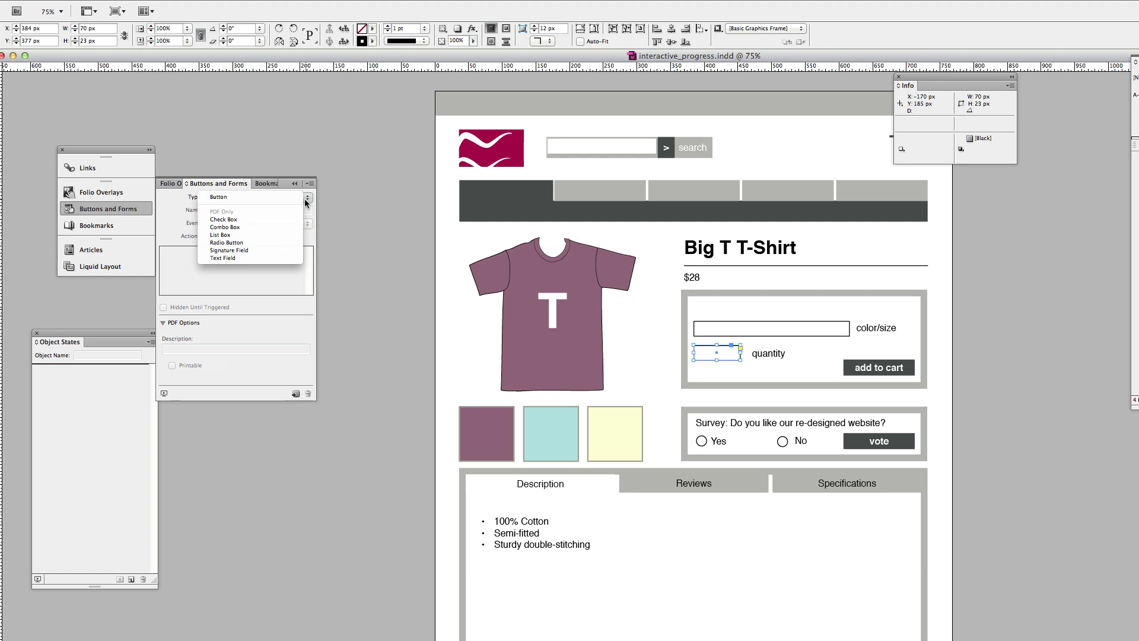
{"action": "left_click", "coordinate": [277, 259]}
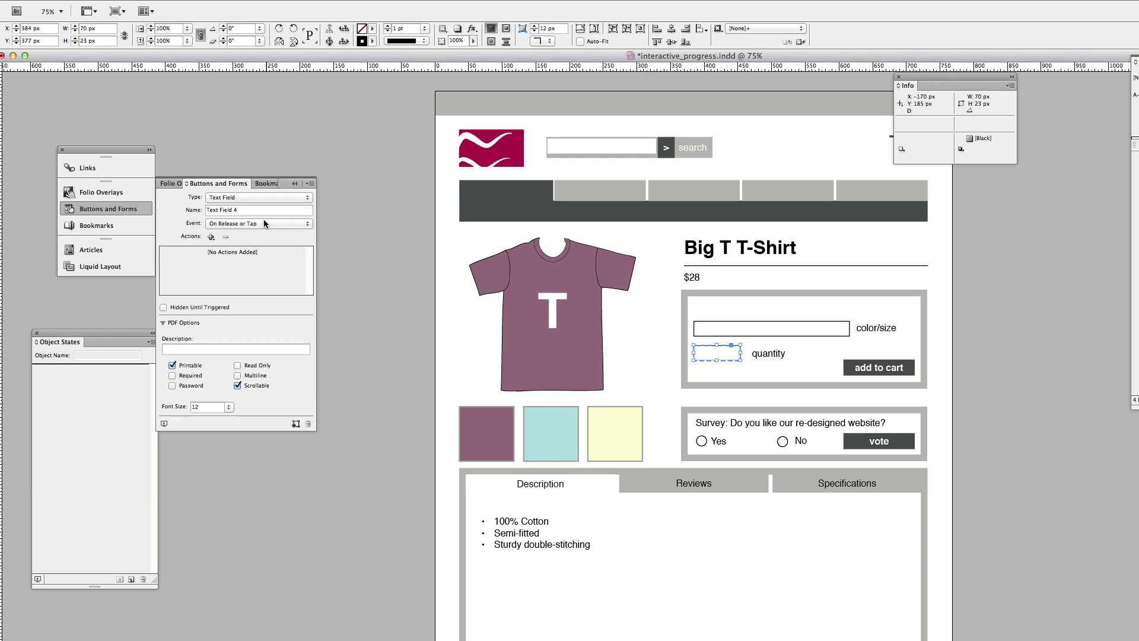
{"action": "left_click_drag", "start_coordinate": [259, 209], "coordinate": [207, 208]}
{"action": "type", "text": "quantity"}
{"action": "key", "text": "Return"}
Step: Set the color/size box's form type to Combo Box
{"action": "left_click", "coordinate": [719, 327]}
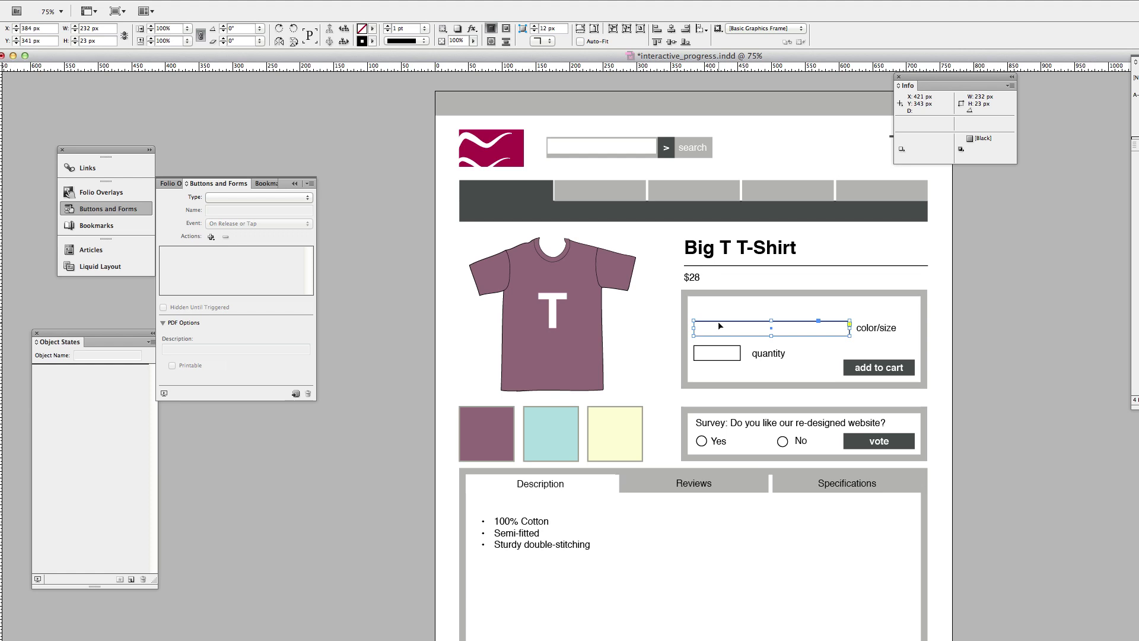
{"action": "left_click", "coordinate": [263, 197]}
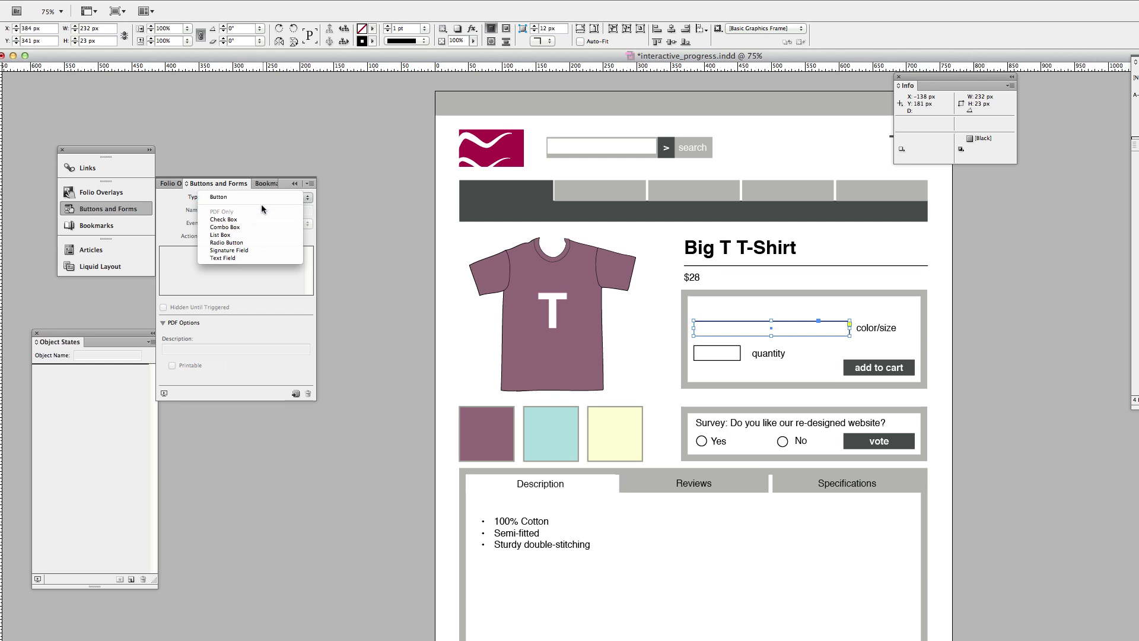
{"action": "left_click", "coordinate": [260, 228]}
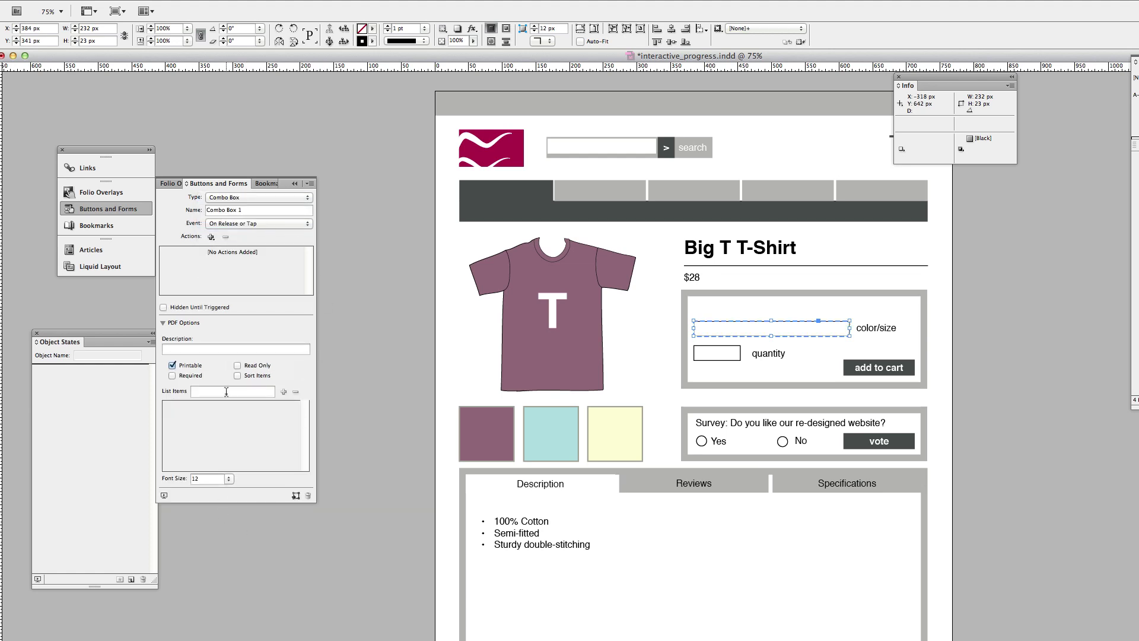
Step: Add 'Mauve - S' and 'Mauve - M' as the combo box's list items
{"action": "left_click", "coordinate": [225, 391]}
{"action": "type", "text": "Mauve - SW"}
{"action": "left_click", "coordinate": [283, 391]}
{"action": "left_click", "coordinate": [265, 390]}
{"action": "type", "text": "M"}
{"action": "left_click", "coordinate": [285, 392]}
Step: Create a bookmark named 'full cart' for the Your Order page, beside 'empty cart'
{"action": "scroll", "coordinate": [949, 368], "scroll_direction": "down", "scroll_amount": 10}
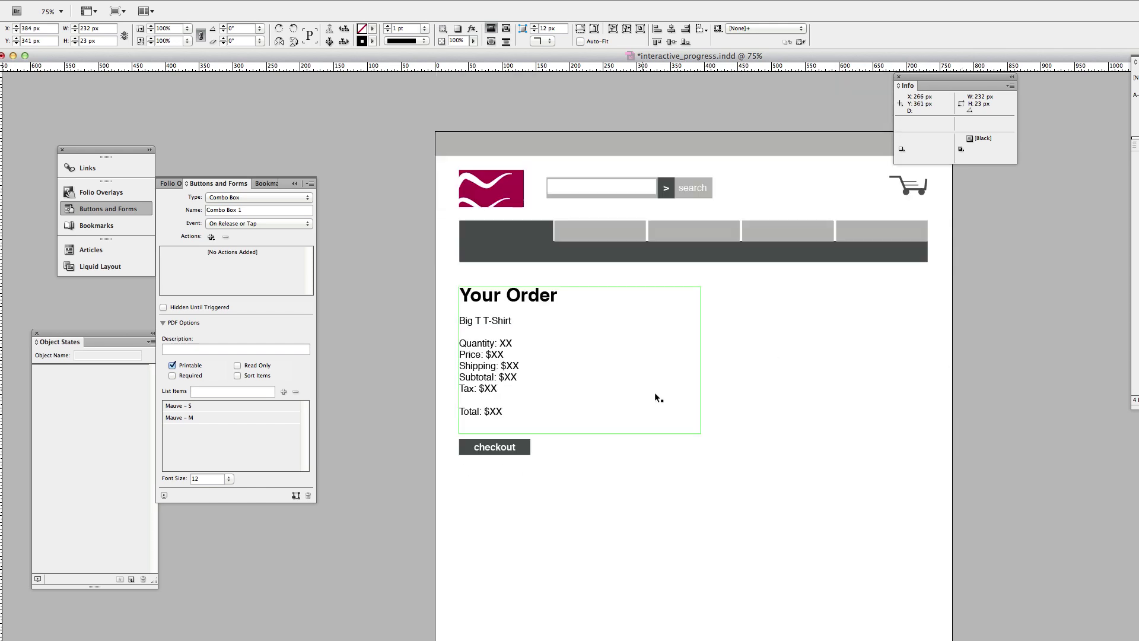
{"action": "scroll", "coordinate": [724, 402], "scroll_direction": "down", "scroll_amount": 2}
{"action": "scroll", "coordinate": [725, 404], "scroll_direction": "down", "scroll_amount": 2}
{"action": "scroll", "coordinate": [725, 404], "scroll_direction": "up", "scroll_amount": 2}
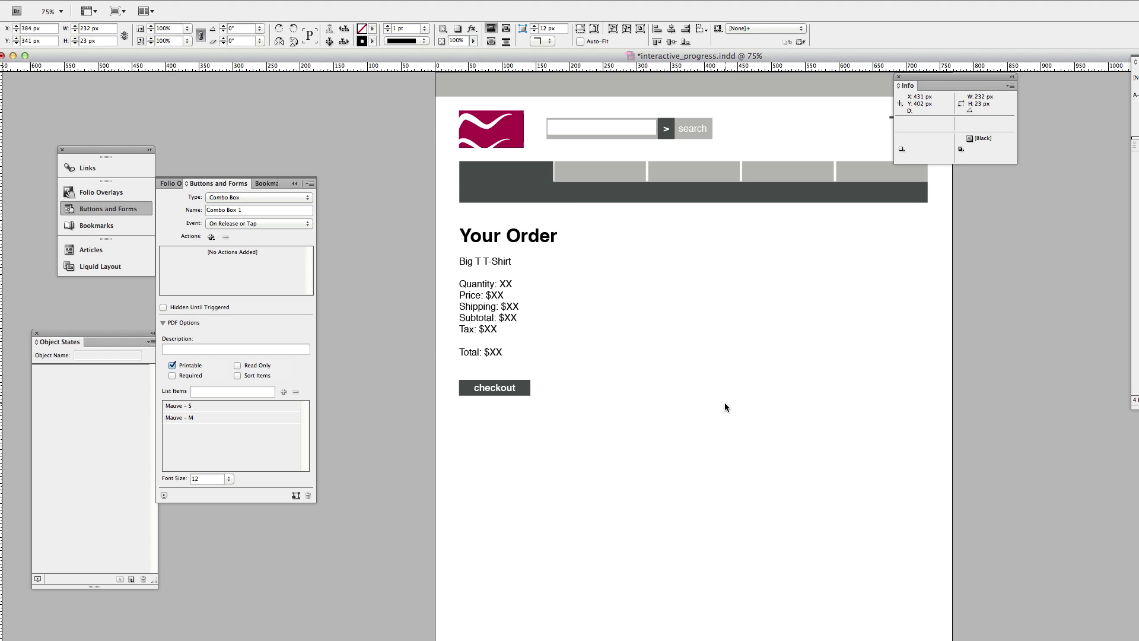
{"action": "left_click", "coordinate": [725, 407]}
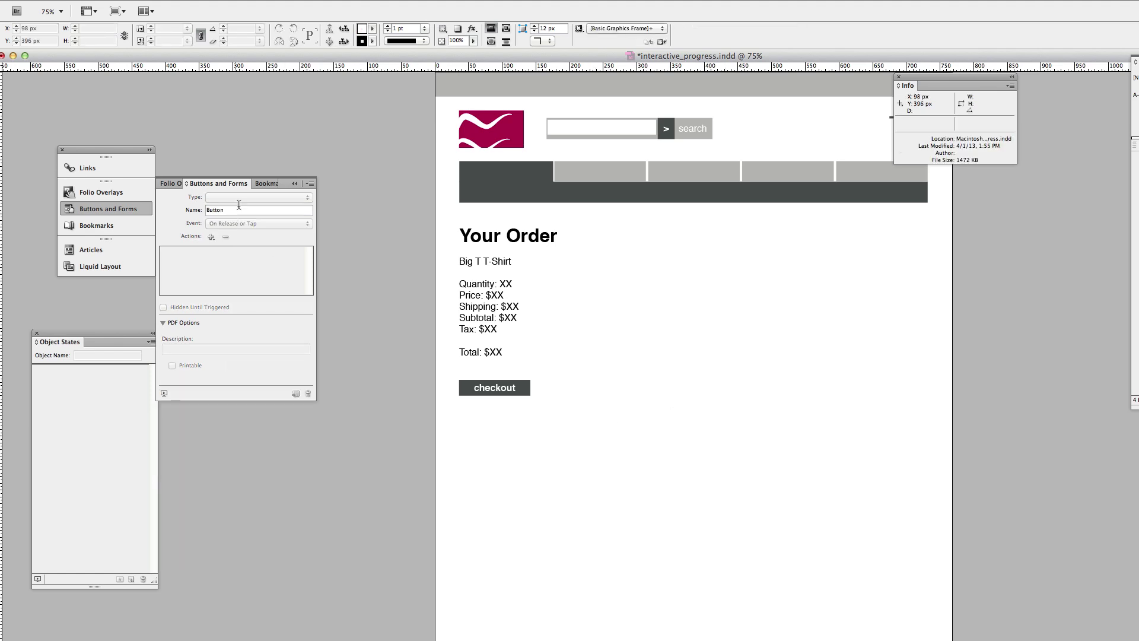
{"action": "left_click", "coordinate": [262, 184]}
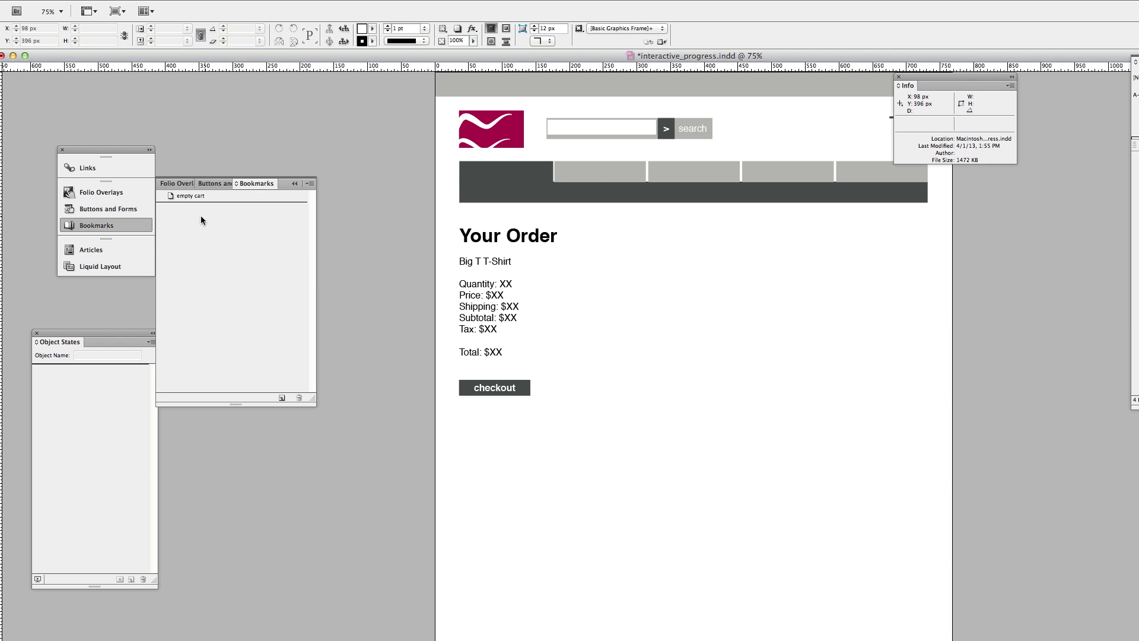
{"action": "left_click", "coordinate": [282, 399]}
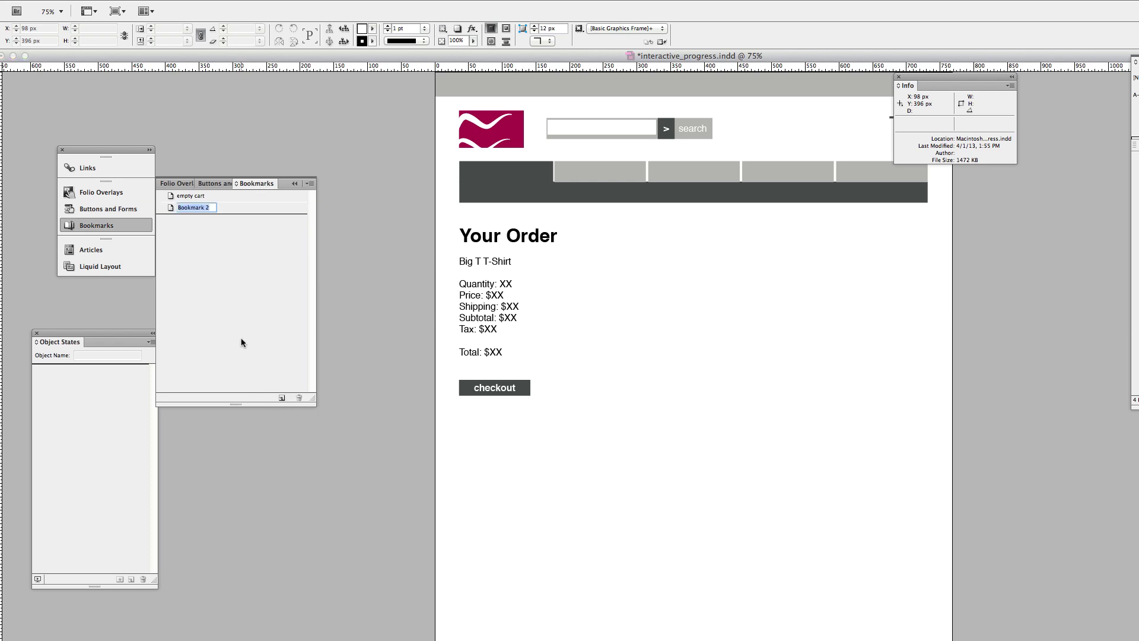
{"action": "type", "text": "full cart"}
{"action": "key", "text": "Return"}
{"action": "scroll", "coordinate": [446, 325], "scroll_direction": "up", "scroll_amount": 10}
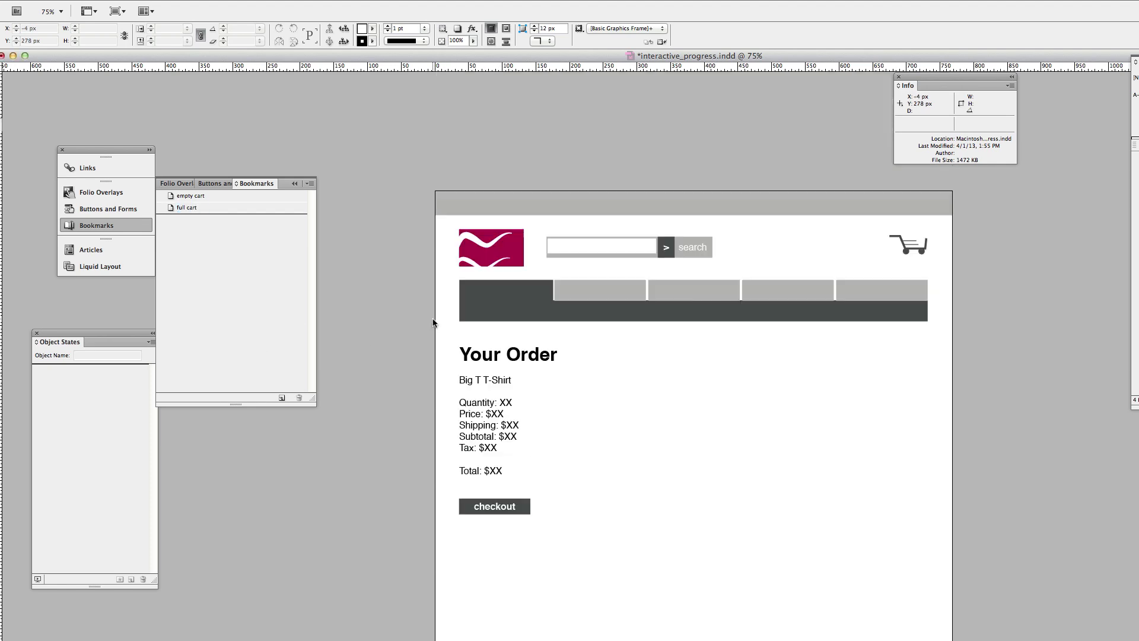
Step: Make the add to cart element a Button named 'add2cart'
{"action": "scroll", "coordinate": [446, 325], "scroll_direction": "down", "scroll_amount": 3}
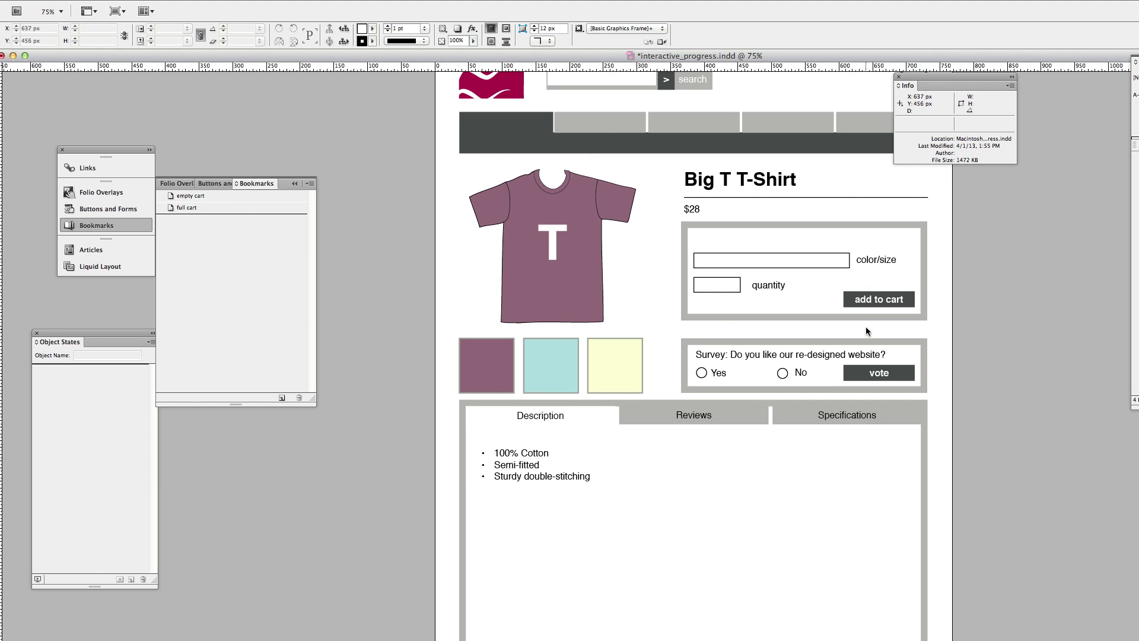
{"action": "left_click", "coordinate": [856, 305]}
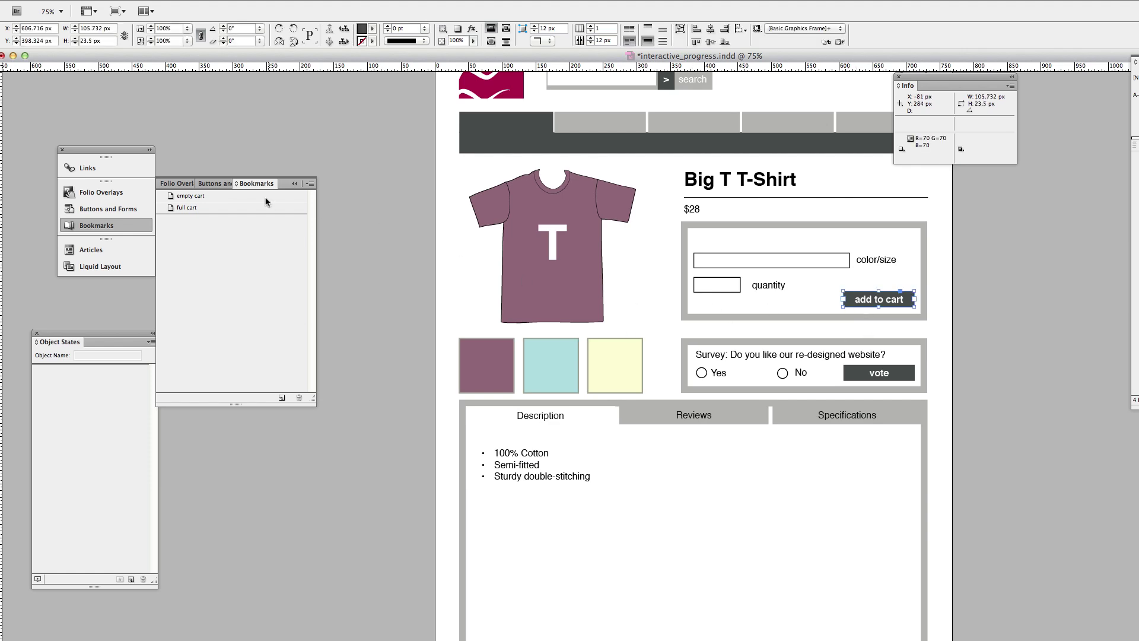
{"action": "left_click", "coordinate": [221, 183]}
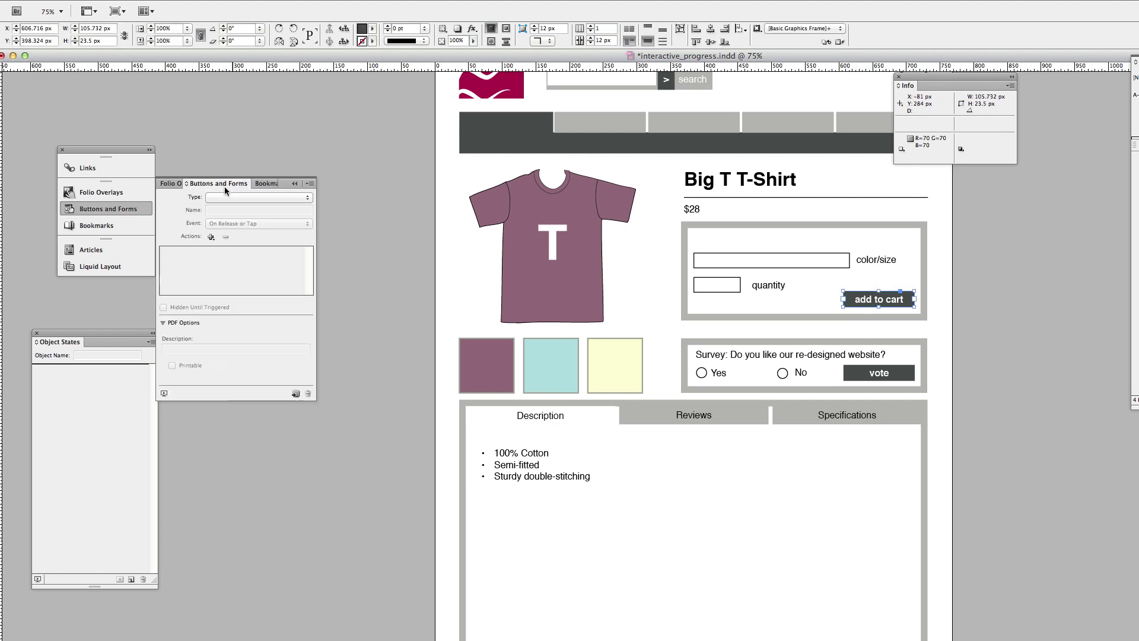
{"action": "left_click", "coordinate": [230, 197]}
{"action": "left_click", "coordinate": [230, 197]}
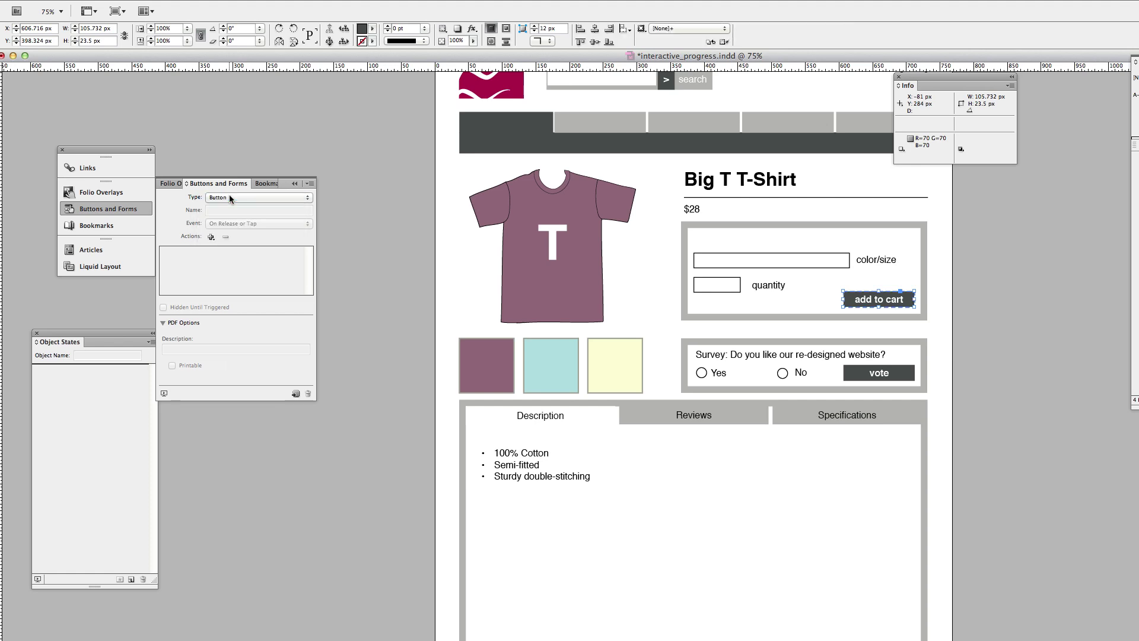
{"action": "triple_click", "coordinate": [236, 209]}
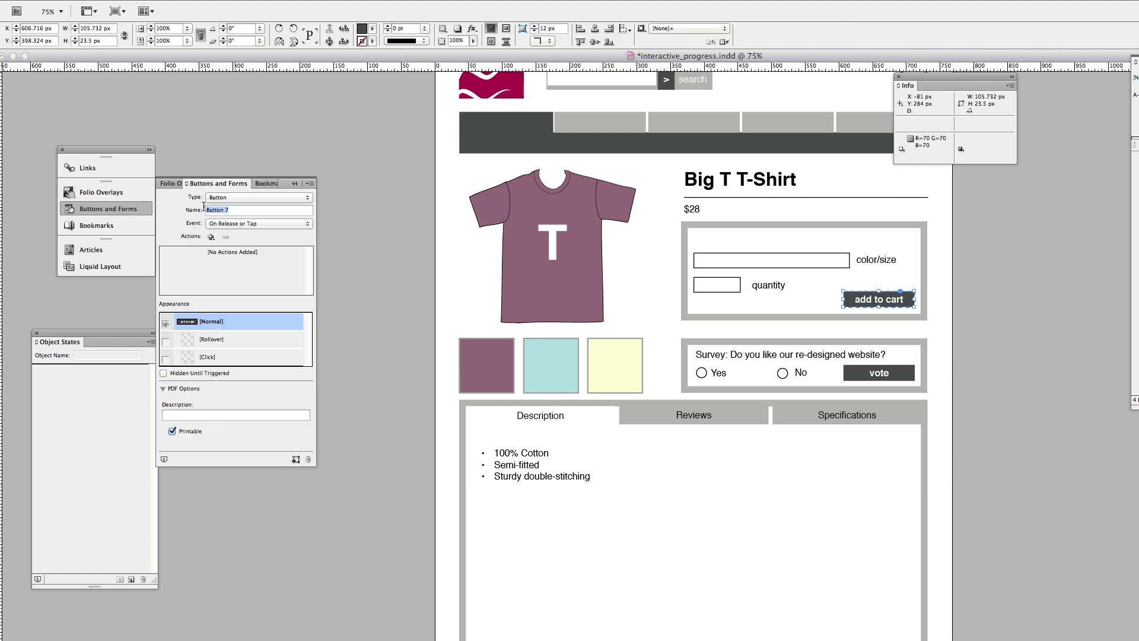
{"action": "type", "text": "add2cart"}
Step: Give the button a Go To Destination action targeting the 'full cart' bookmark
{"action": "left_click", "coordinate": [211, 237]}
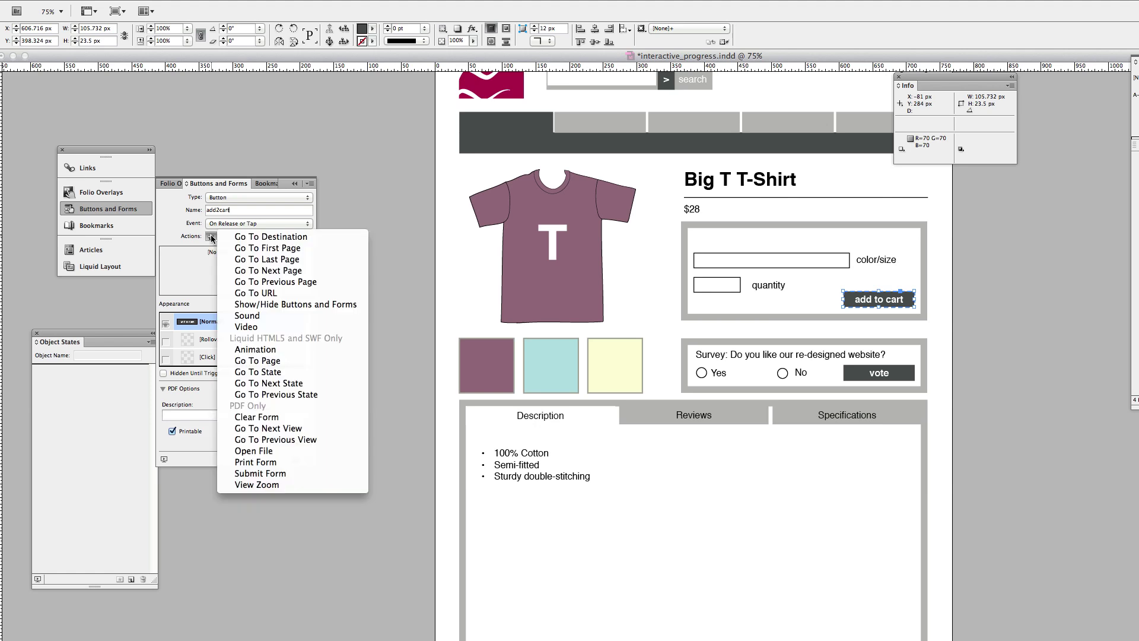
{"action": "left_click", "coordinate": [231, 237]}
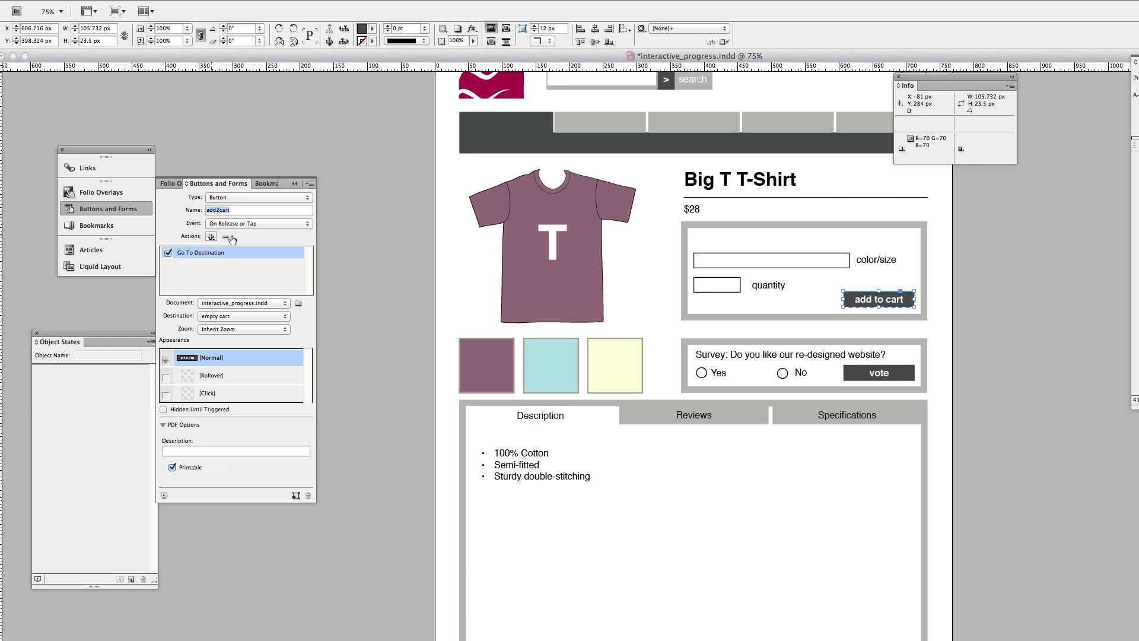
{"action": "left_click", "coordinate": [260, 317]}
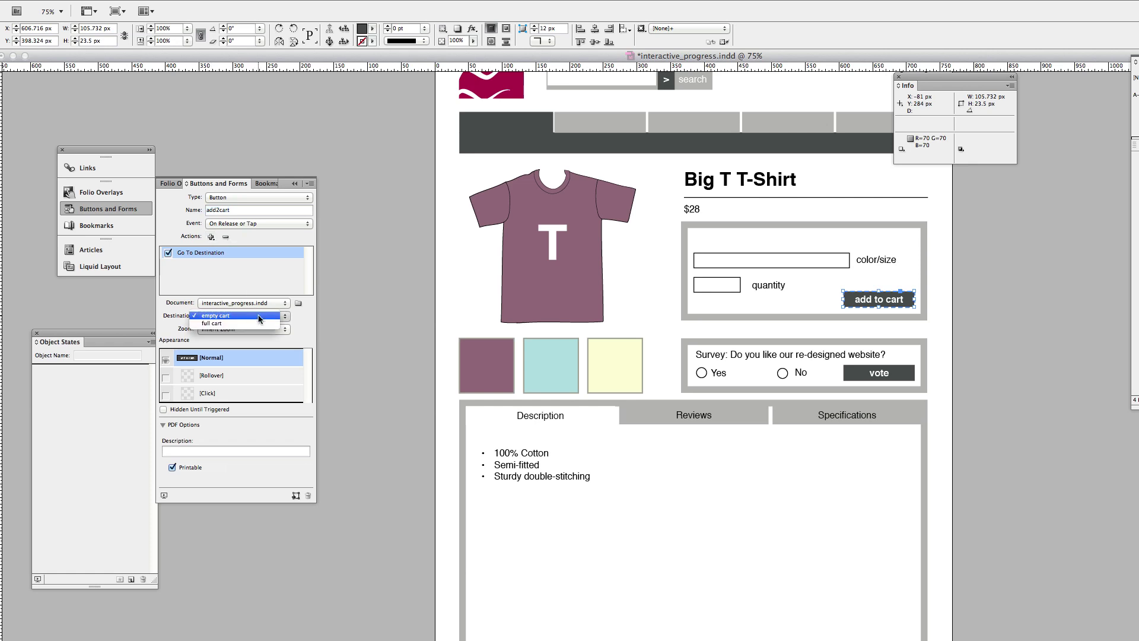
{"action": "left_click", "coordinate": [254, 323]}
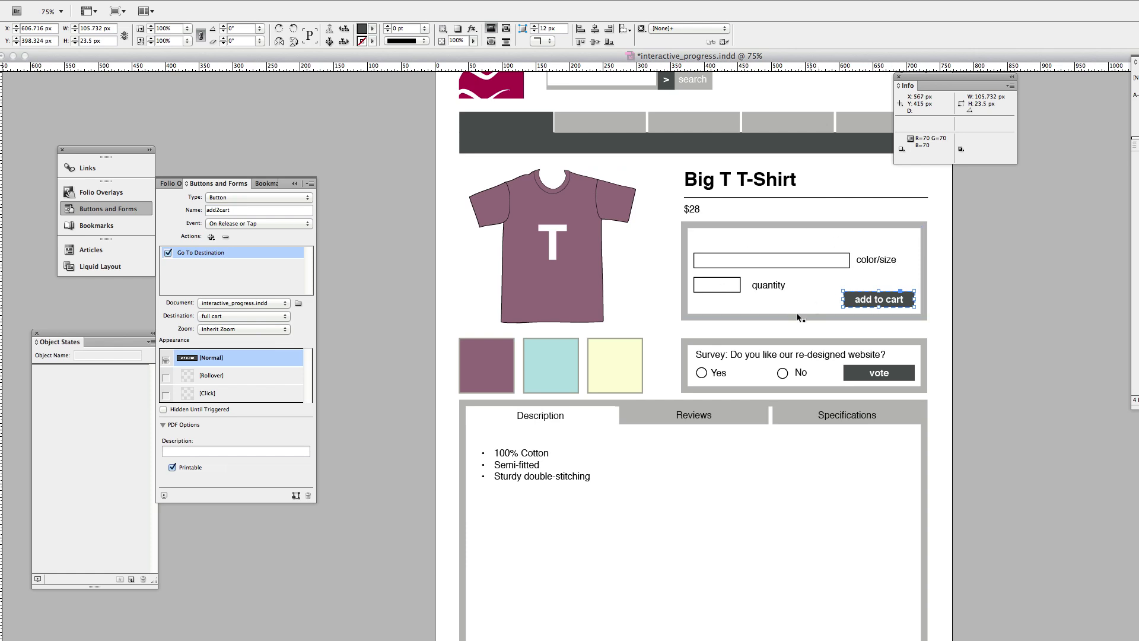
Step: Set both the Yes and No survey circles to Radio Button form type
{"action": "left_click", "coordinate": [702, 375]}
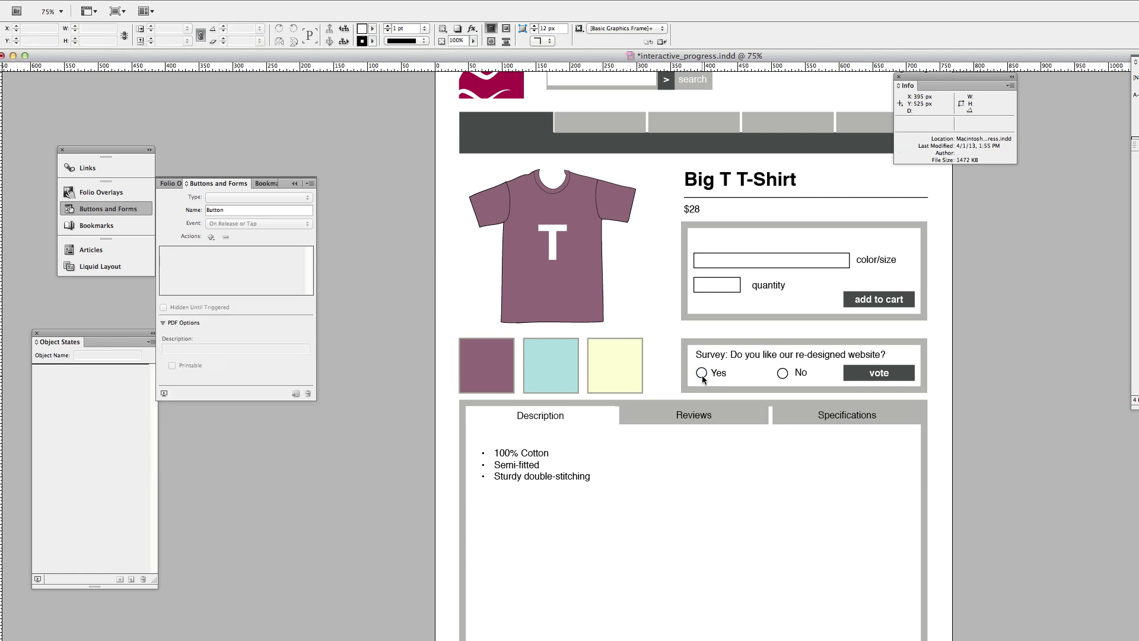
{"action": "left_click", "coordinate": [703, 375]}
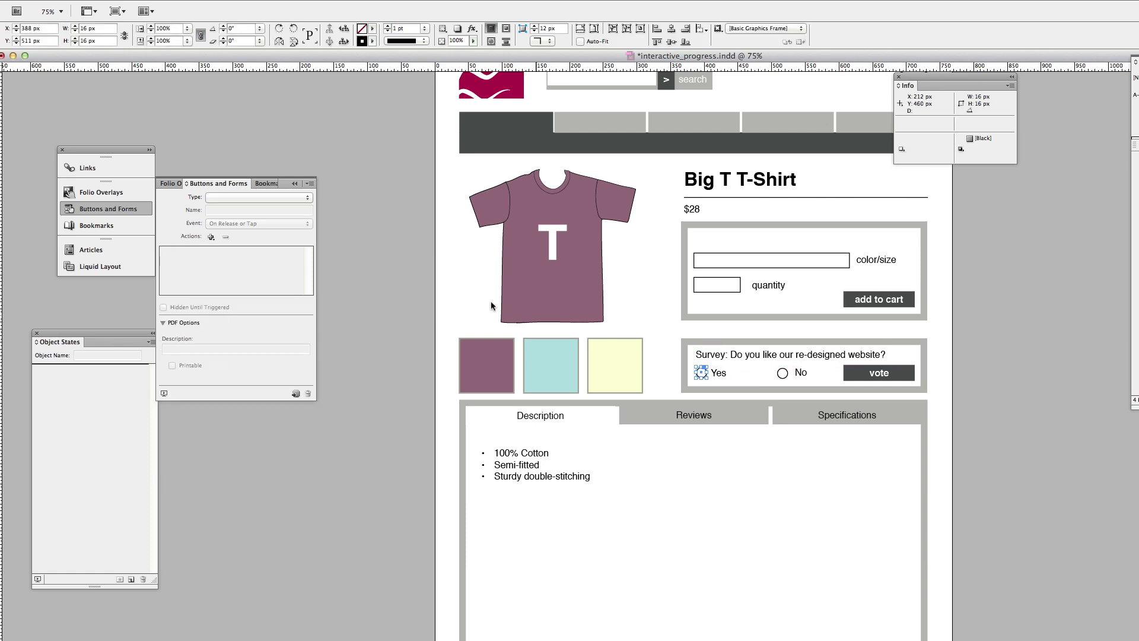
{"action": "left_click", "coordinate": [277, 199]}
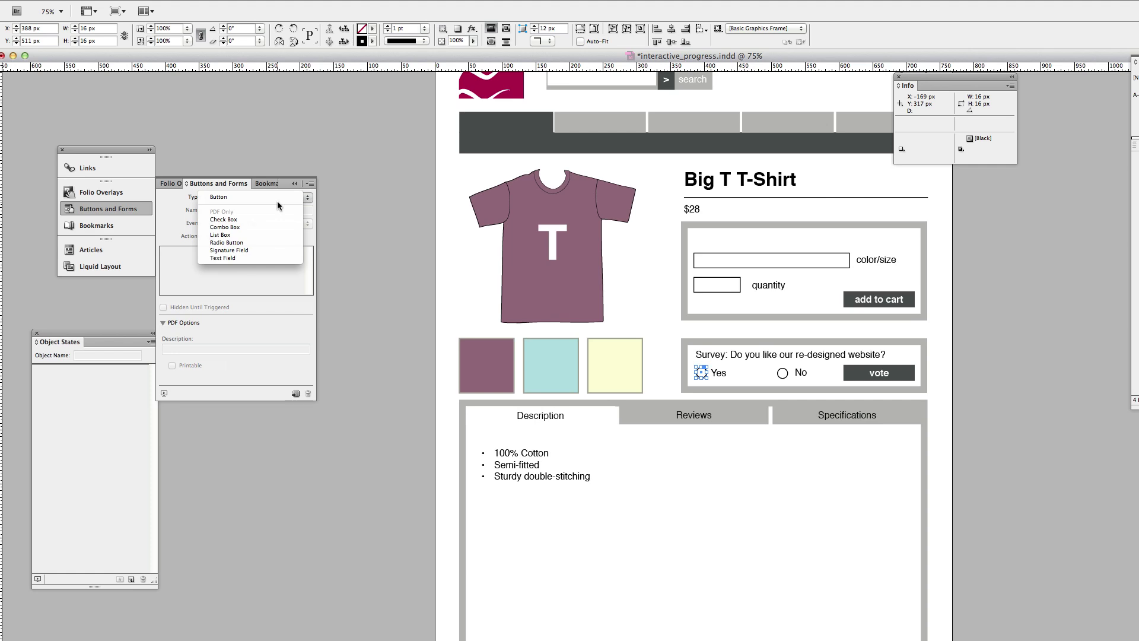
{"action": "left_click", "coordinate": [282, 244]}
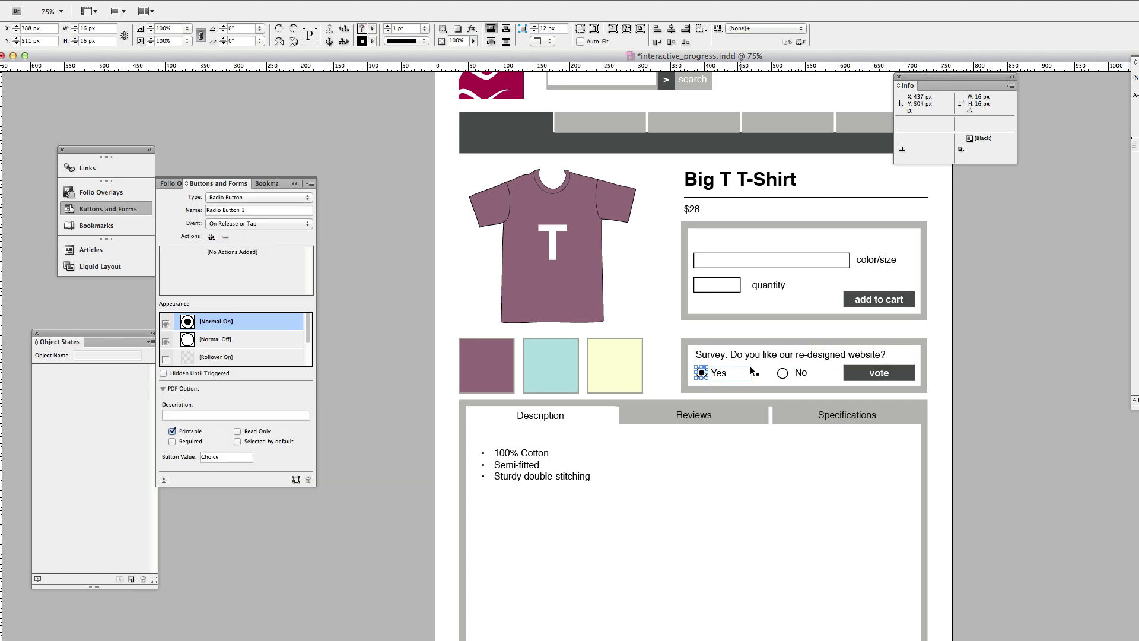
{"action": "left_click", "coordinate": [774, 377]}
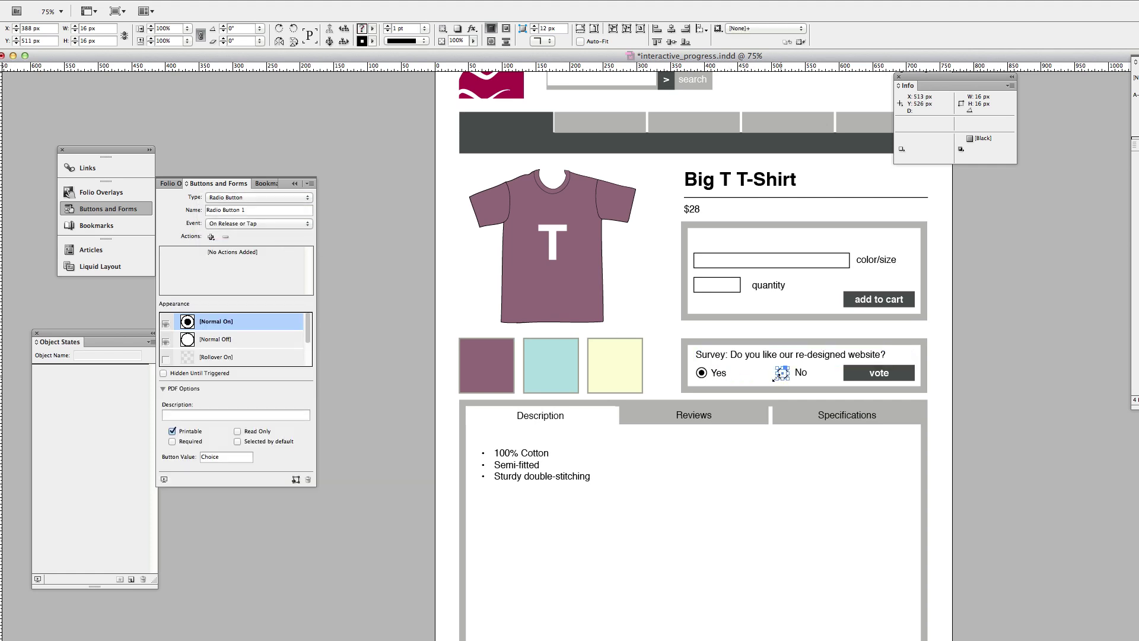
{"action": "left_click", "coordinate": [225, 198]}
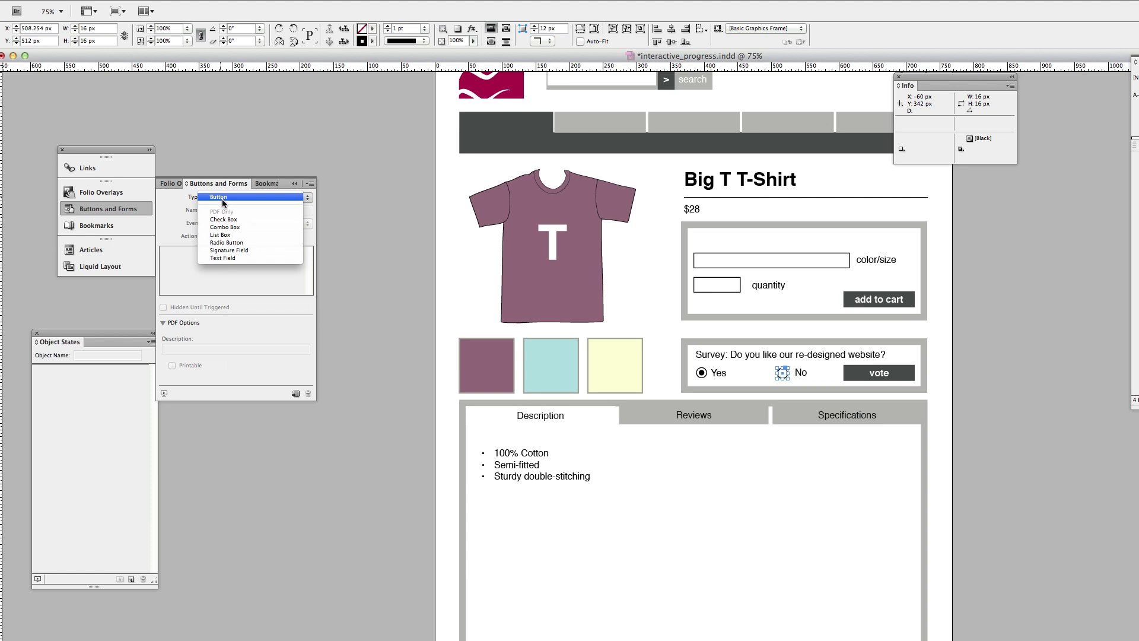
{"action": "left_click", "coordinate": [231, 242]}
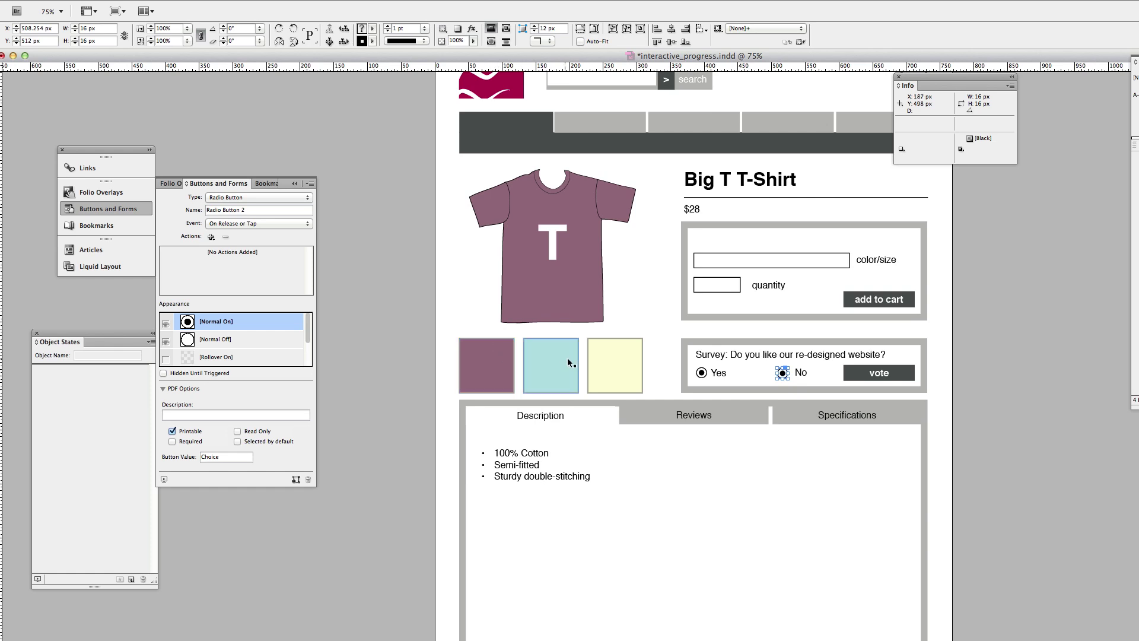
{"action": "left_click", "coordinate": [549, 278]}
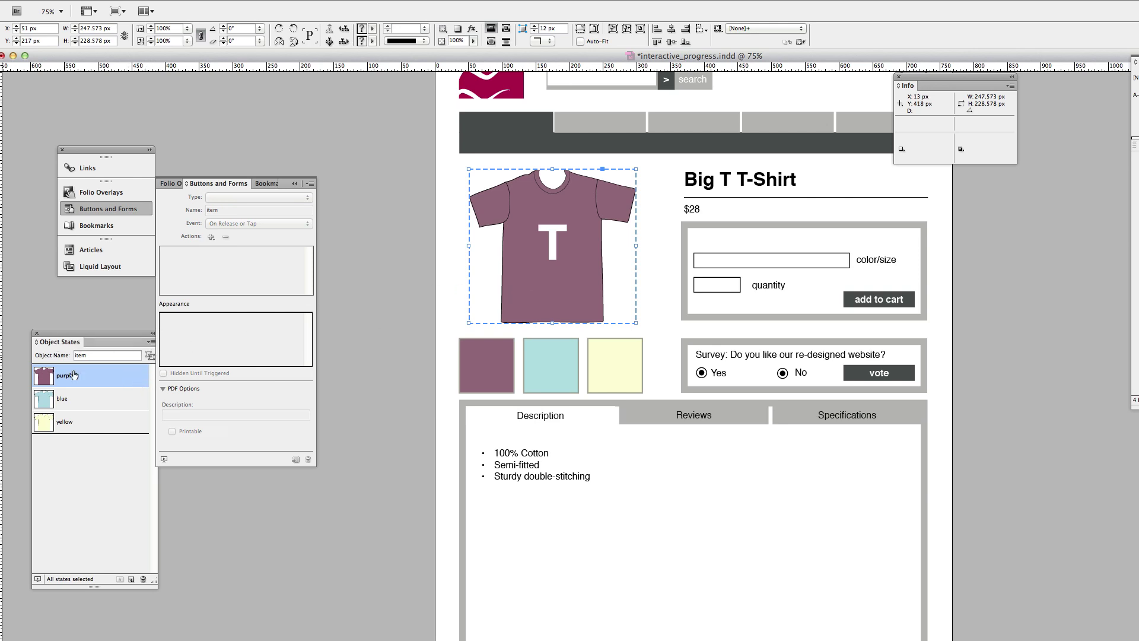
{"action": "left_click", "coordinate": [70, 405]}
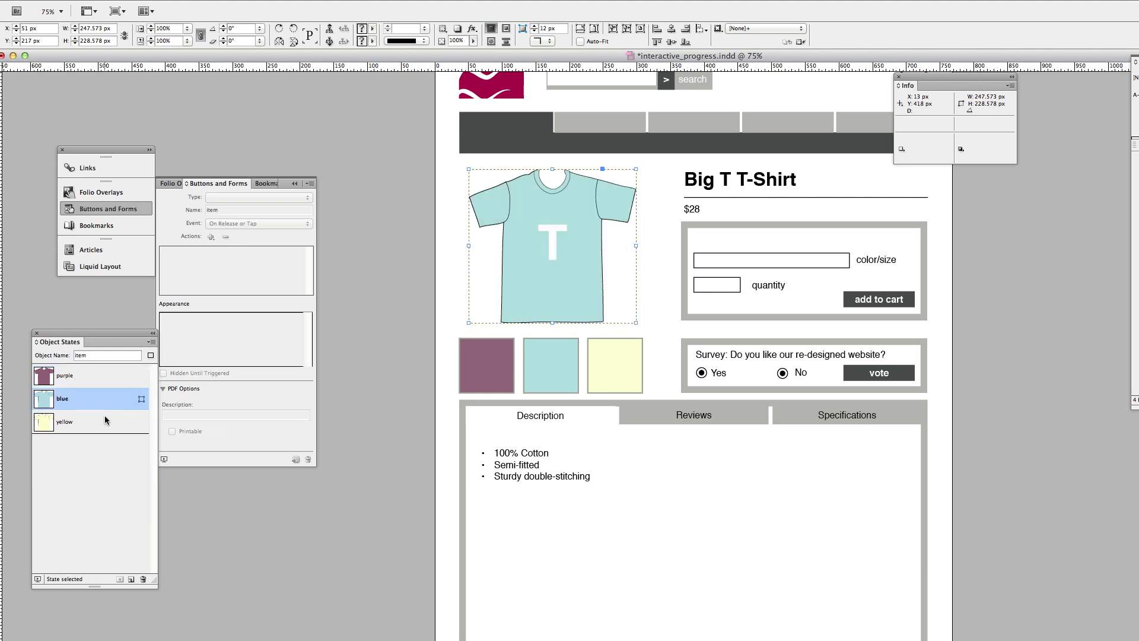
{"action": "left_click", "coordinate": [83, 426]}
{"action": "left_click", "coordinate": [96, 402]}
{"action": "left_click", "coordinate": [102, 374]}
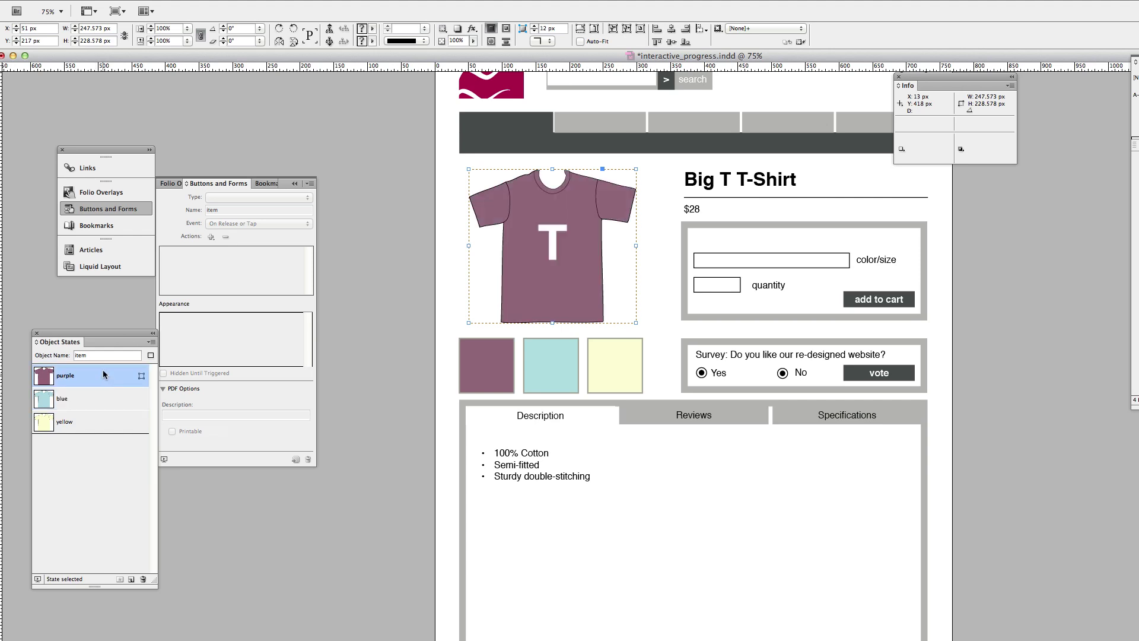
{"action": "left_click_drag", "start_coordinate": [99, 354], "coordinate": [69, 355]}
{"action": "left_click", "coordinate": [107, 355]}
Step: Convert the tabs group to a multi-state object with states named 'reviews' and 'specs'
{"action": "left_click", "coordinate": [591, 418]}
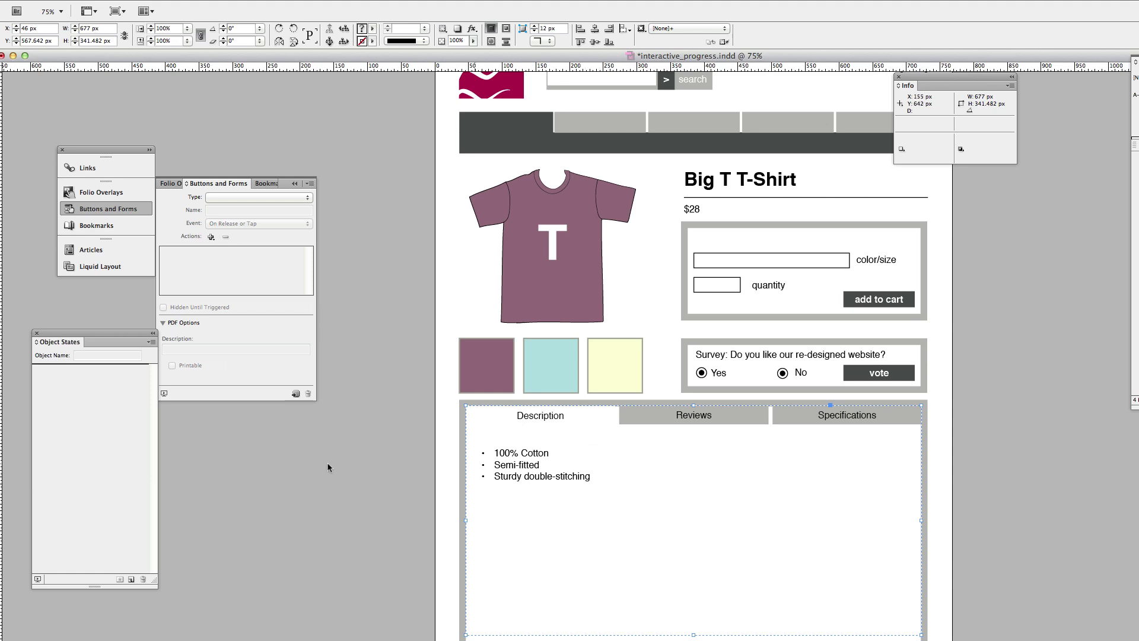
{"action": "left_click", "coordinate": [131, 579]}
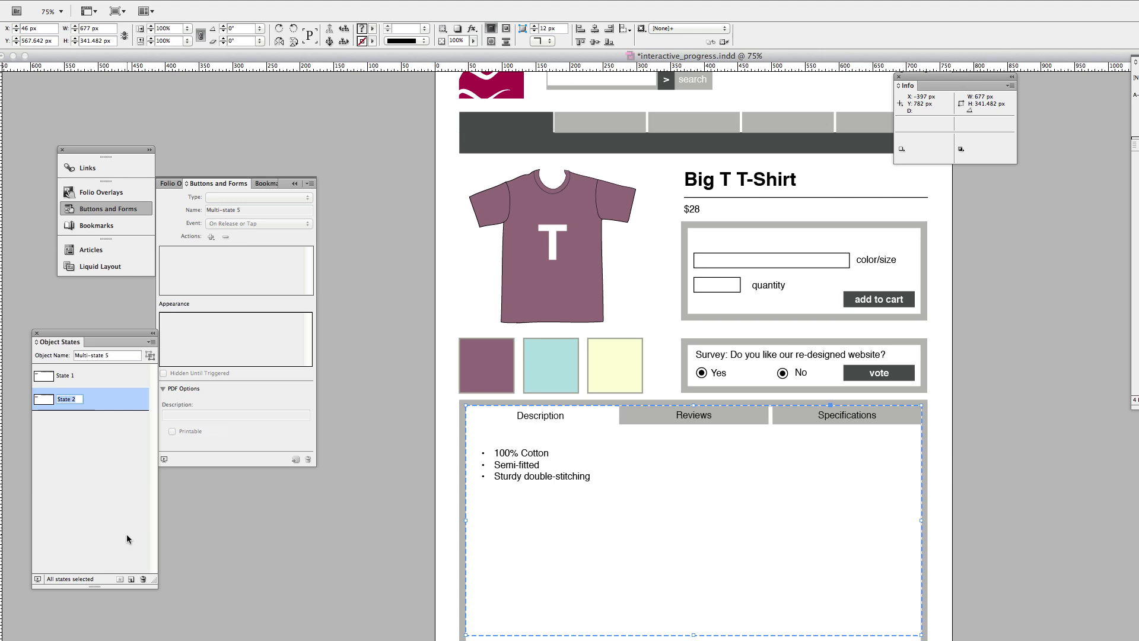
{"action": "type", "text": "reviews"}
{"action": "key", "text": "Return"}
{"action": "left_click", "coordinate": [131, 578]}
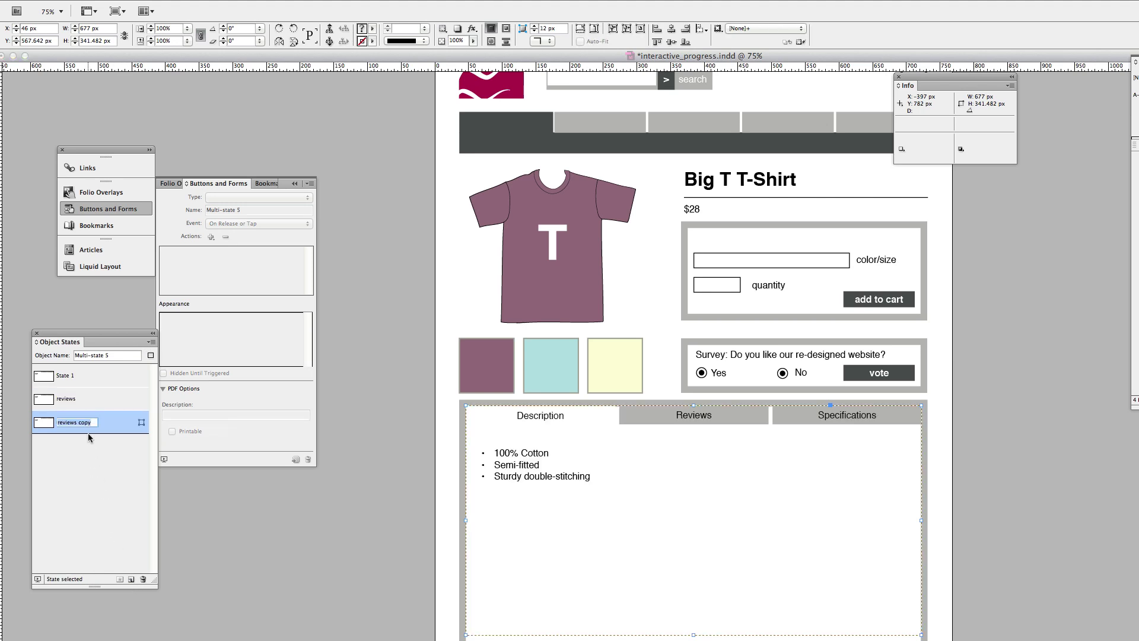
{"action": "type", "text": "spe"}
{"action": "type", "text": "ds"}
{"action": "key", "text": "BackSpace"}
{"action": "key", "text": "BackSpace"}
{"action": "type", "text": "cs"}
{"action": "key", "text": "Return"}
Step: Rename State 1 to 'description'
{"action": "left_click", "coordinate": [81, 375]}
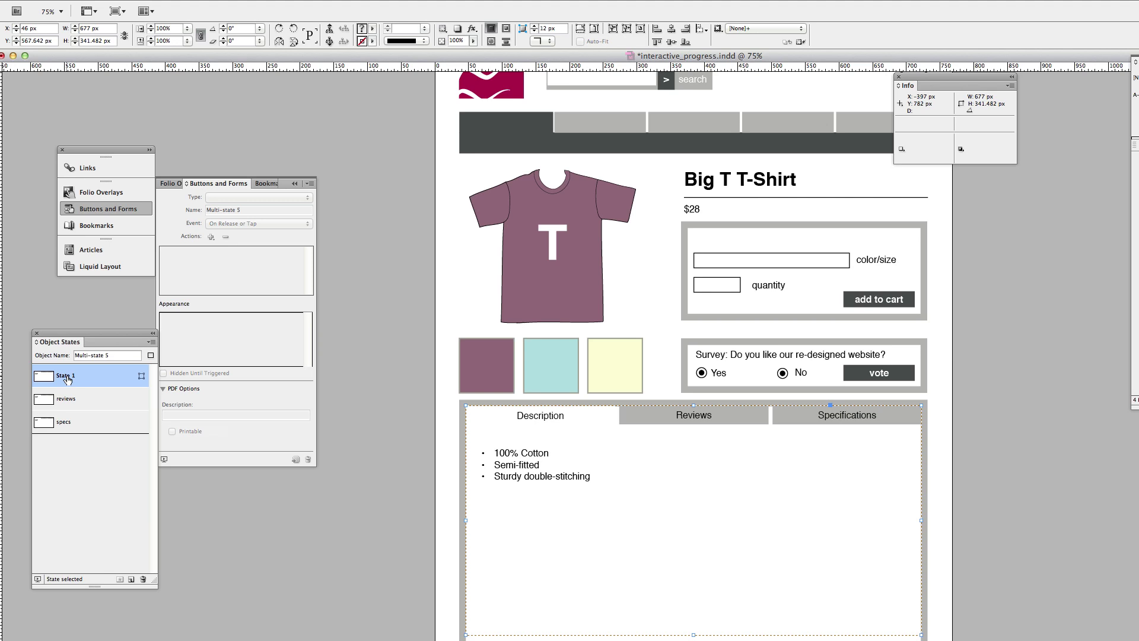
{"action": "double_click", "coordinate": [67, 376]}
{"action": "type", "text": "description"}
{"action": "key", "text": "Return"}
Step: In the reviews state, fill the Description tab with grey R=180 G=179 B=172
{"action": "left_click", "coordinate": [66, 400]}
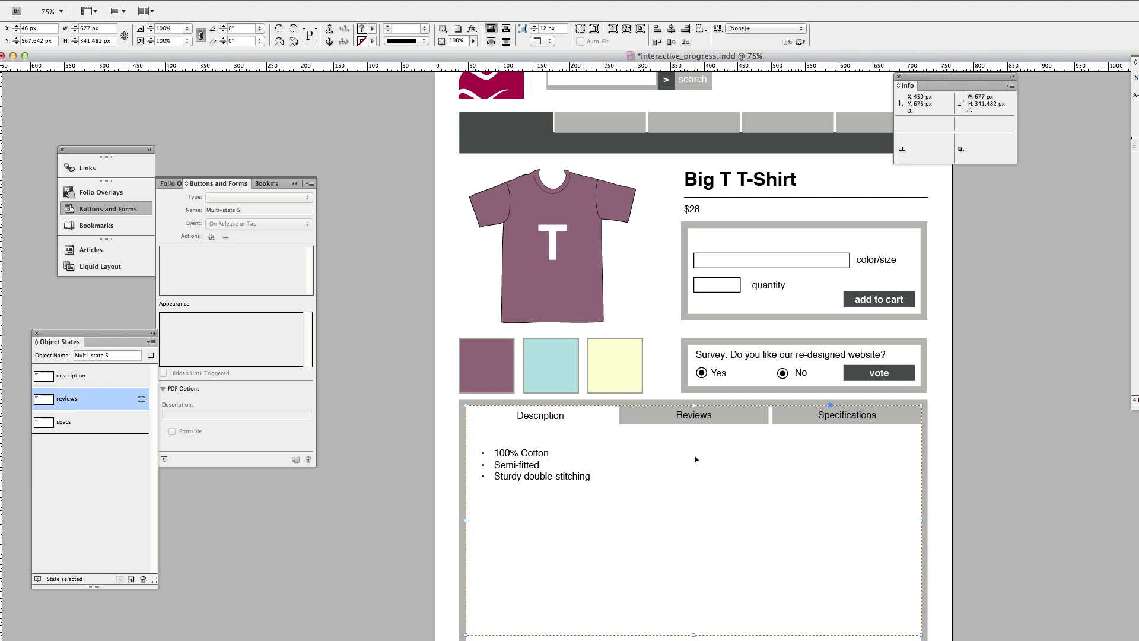
{"action": "left_click", "coordinate": [604, 425]}
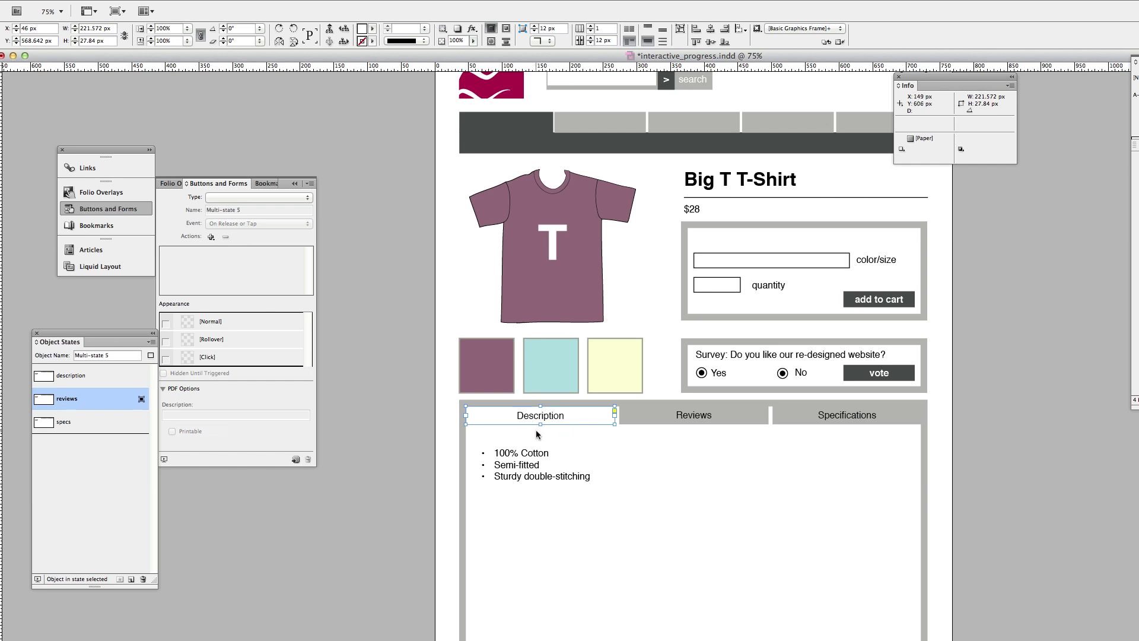
{"action": "left_click", "coordinate": [373, 33]}
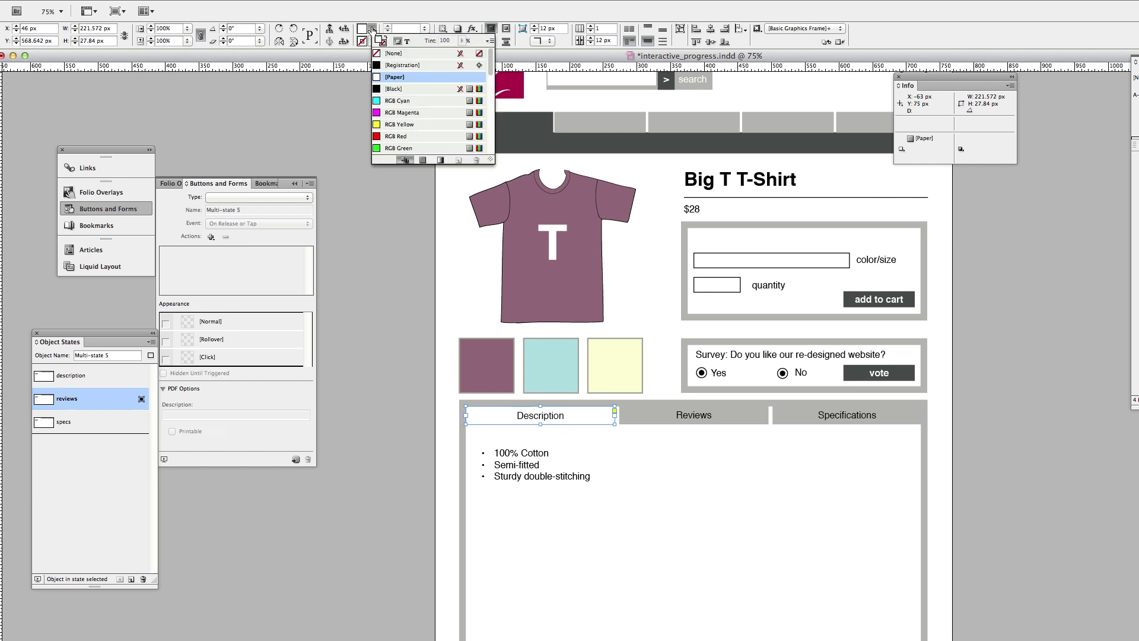
{"action": "scroll", "coordinate": [437, 126], "scroll_direction": "down", "scroll_amount": 3}
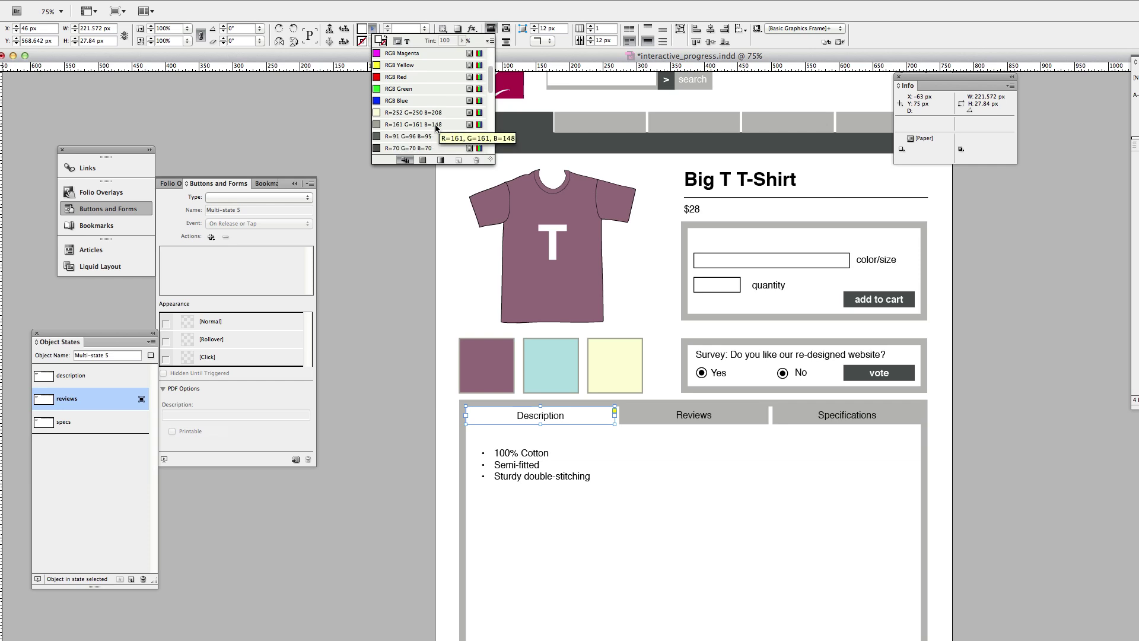
{"action": "scroll", "coordinate": [436, 126], "scroll_direction": "down", "scroll_amount": 2}
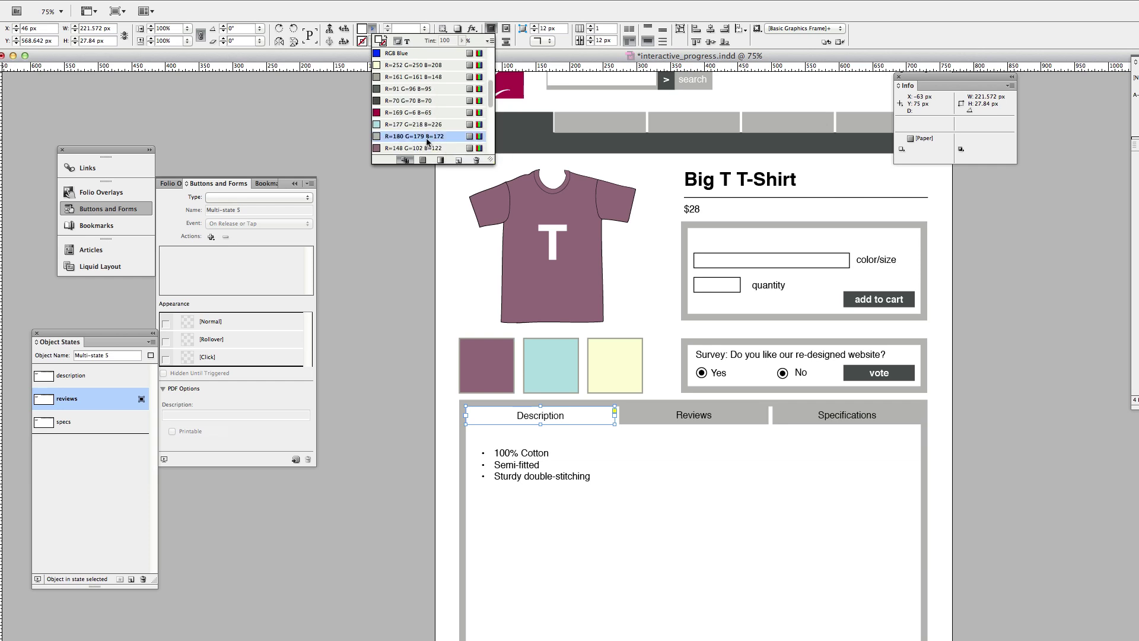
{"action": "left_click", "coordinate": [427, 137]}
Step: Fill the Reviews tab with [Paper] white
{"action": "left_click", "coordinate": [637, 420]}
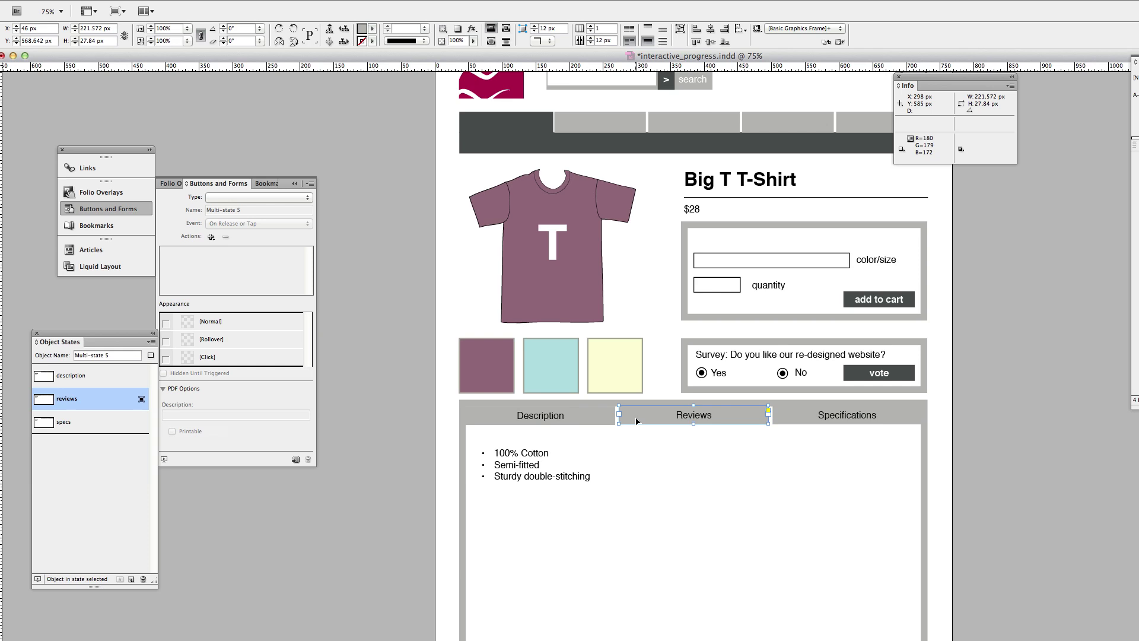
{"action": "left_click", "coordinate": [372, 31]}
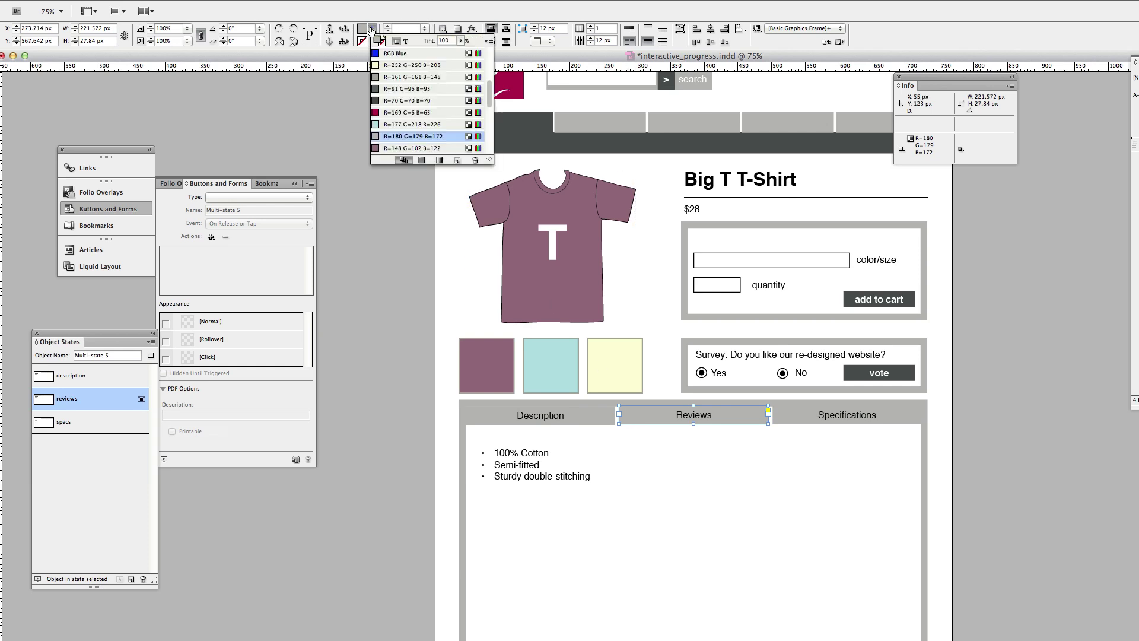
{"action": "scroll", "coordinate": [415, 60], "scroll_direction": "up", "scroll_amount": 5}
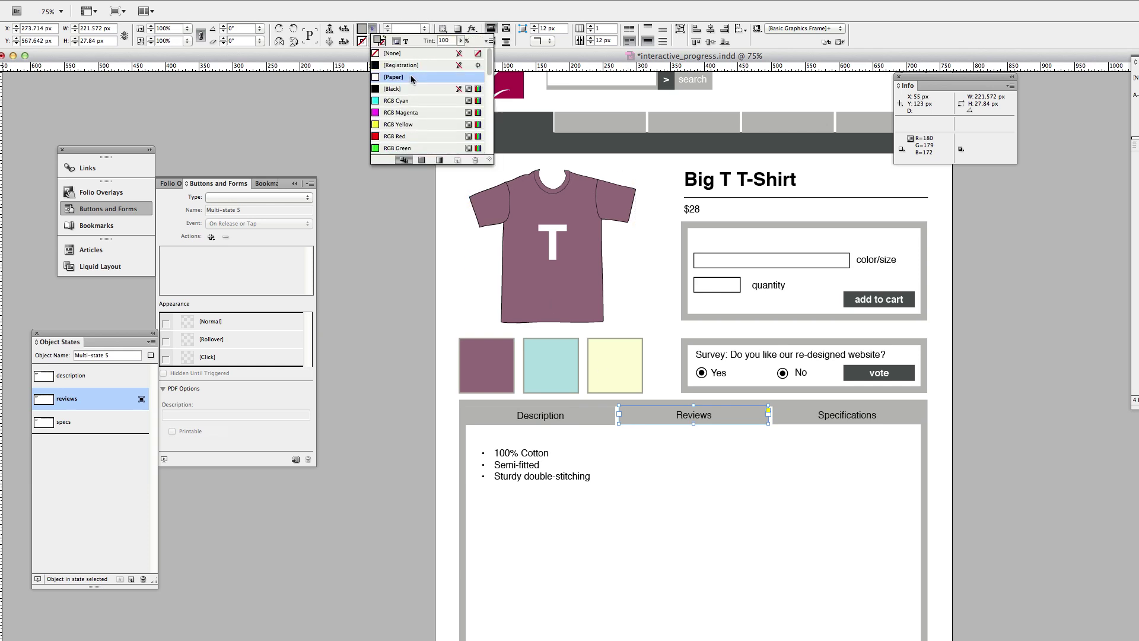
{"action": "left_click", "coordinate": [413, 78]}
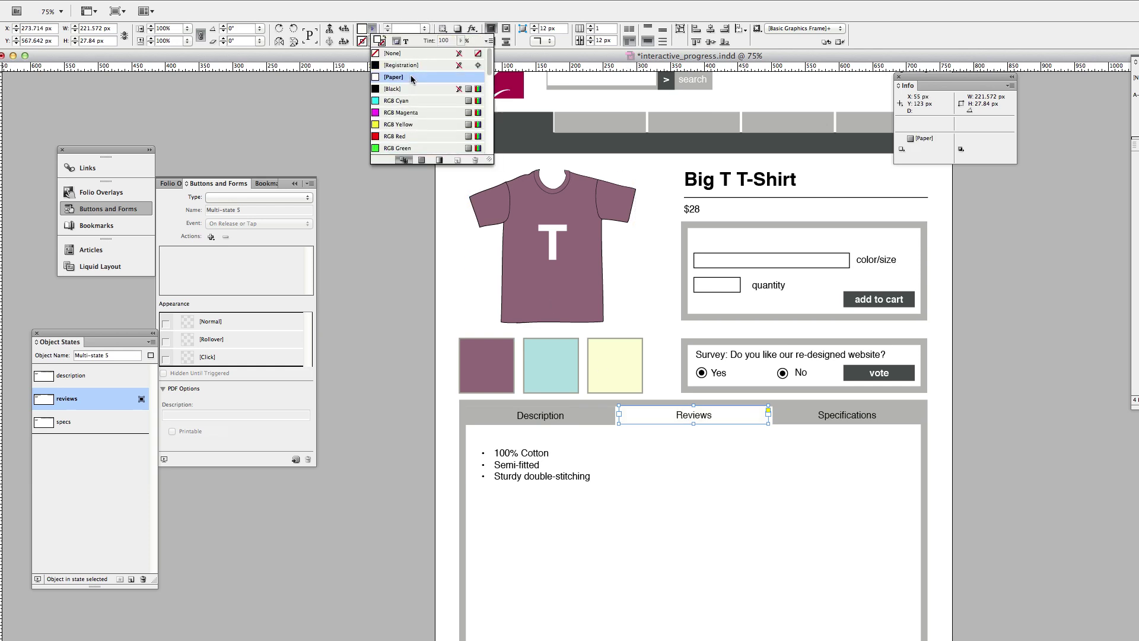
{"action": "left_click", "coordinate": [589, 475]}
{"action": "double_click", "coordinate": [590, 476]}
Step: Type 'No reviews yet. Be the first to review.' over the three bullets, underlining 'first to review'
{"action": "left_click_drag", "start_coordinate": [590, 476], "coordinate": [495, 441]}
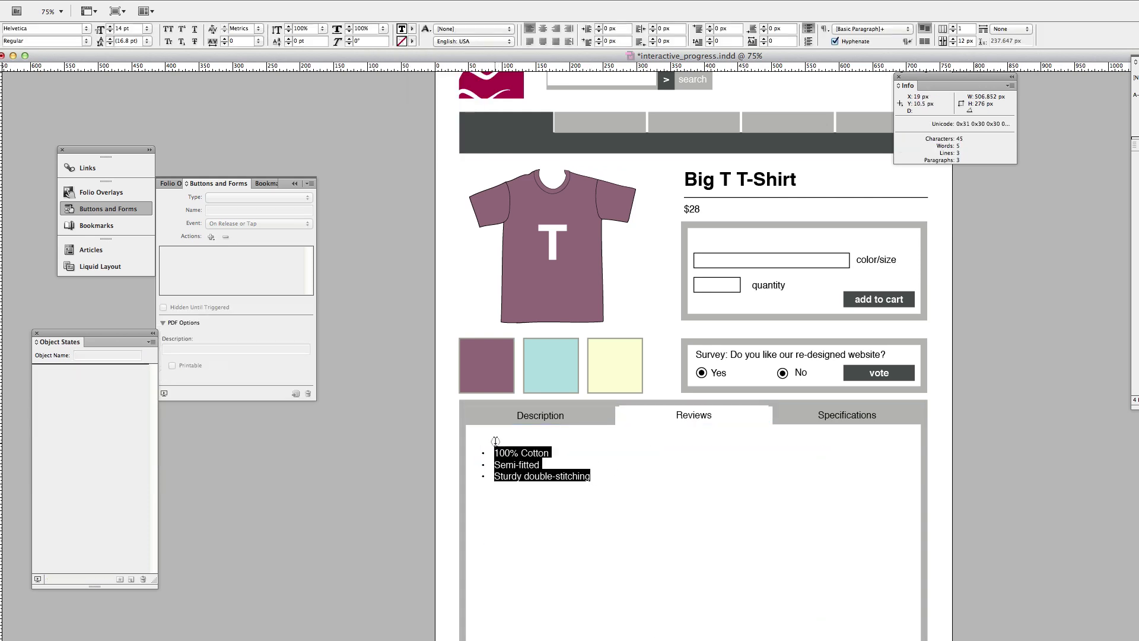
{"action": "type", "text": "No reviews "}
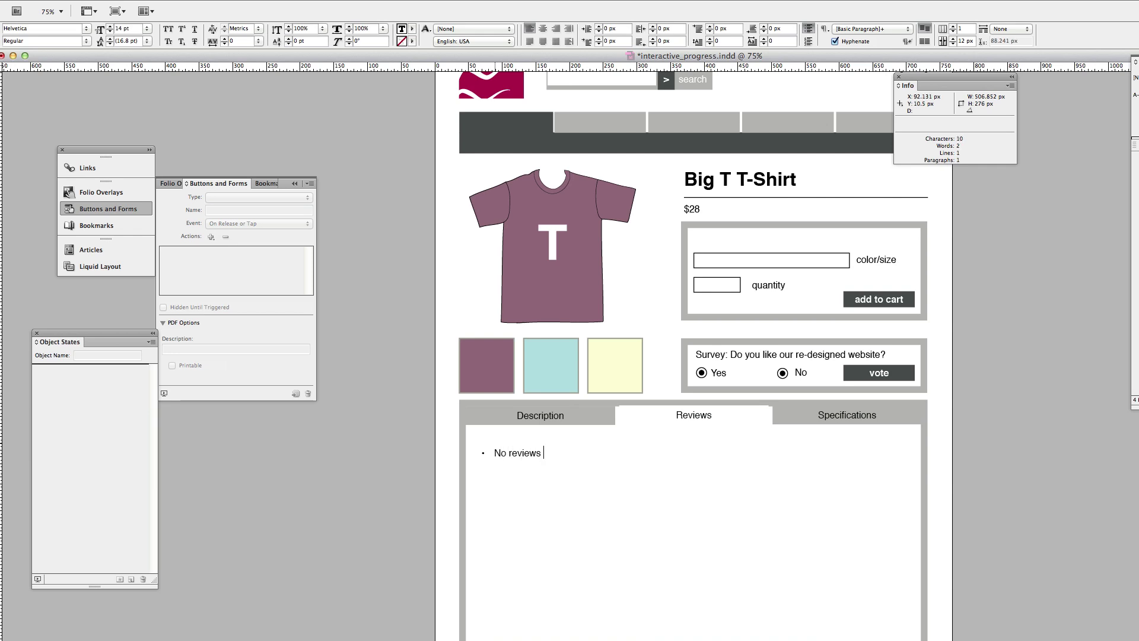
{"action": "type", "text": "yet. Be the first r"}
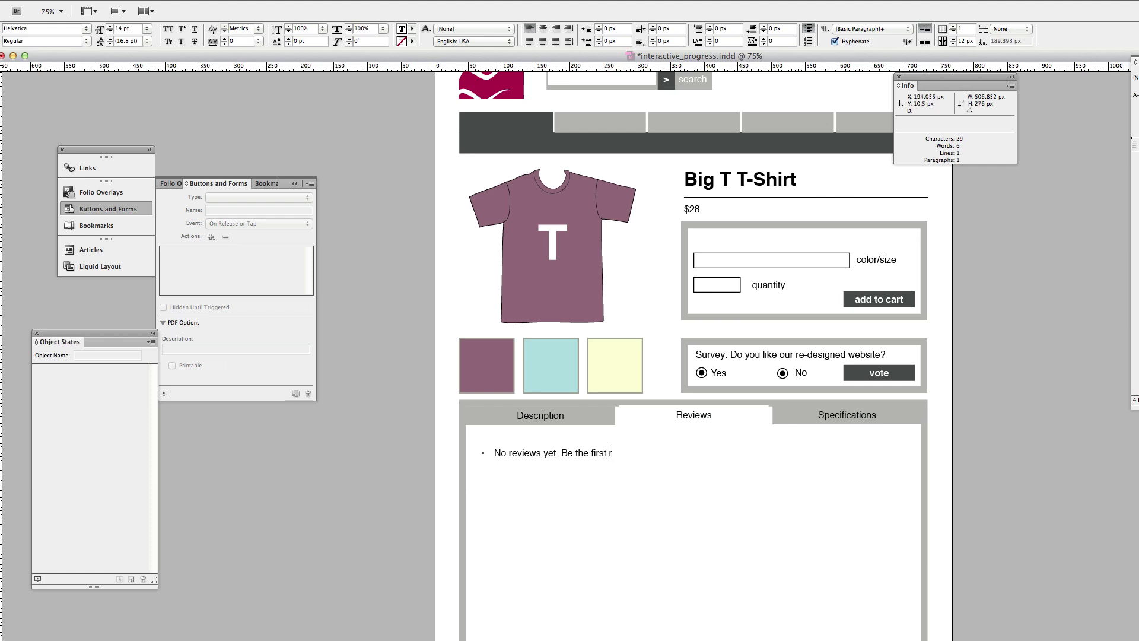
{"action": "type", "text": "eview."}
{"action": "key", "text": "Left"}
{"action": "key", "text": "shift+Left"}
{"action": "key", "text": "shift+Left"}
{"action": "key", "text": "shift+Left"}
{"action": "key", "text": "shift+Left"}
{"action": "key", "text": "shift+Left"}
{"action": "key", "text": "shift+Left"}
{"action": "key", "text": "shift+Left"}
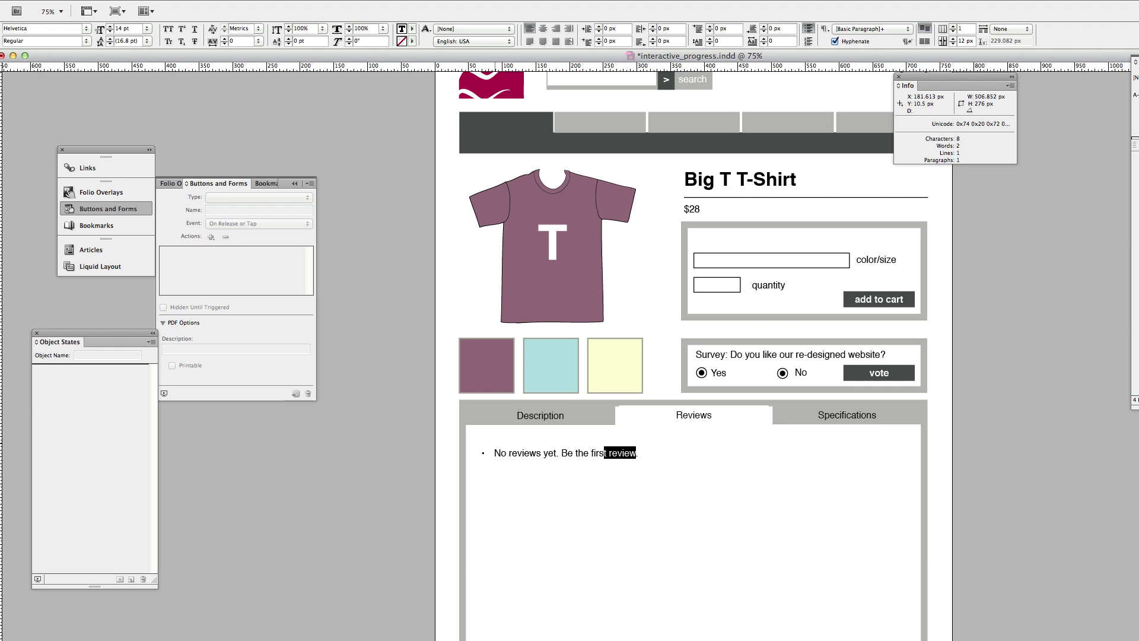
{"action": "key", "text": "shift+Left"}
{"action": "key", "text": "shift+Left"}
{"action": "key", "text": "shift+Left"}
{"action": "left_click", "coordinate": [195, 27]}
{"action": "left_click", "coordinate": [609, 454]}
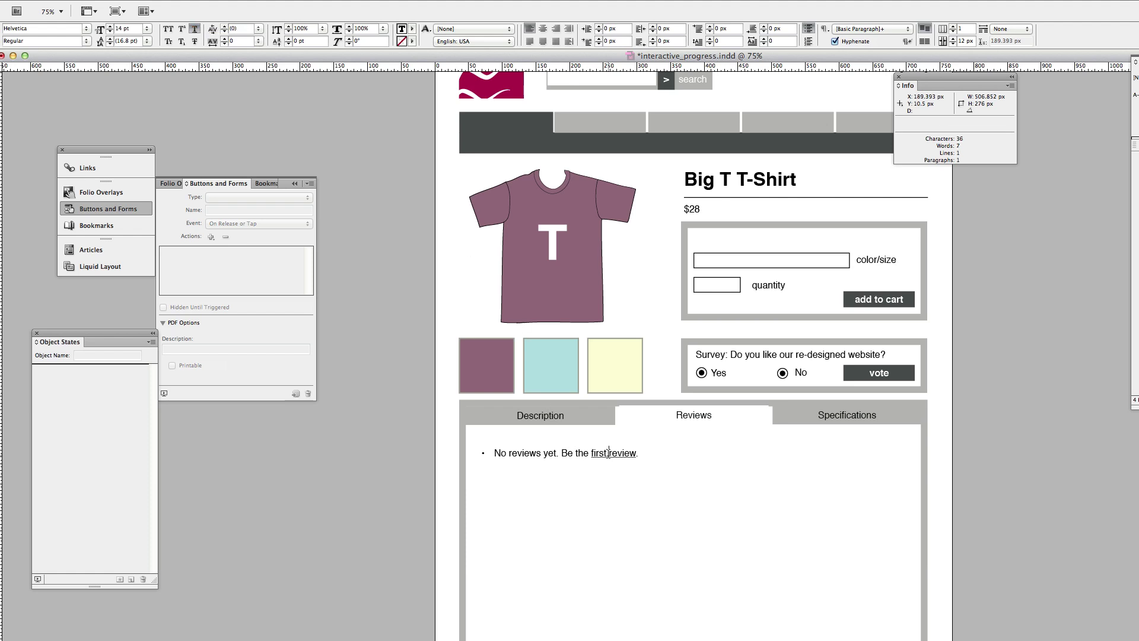
{"action": "type", "text": "to"}
{"action": "key", "text": "Escape"}
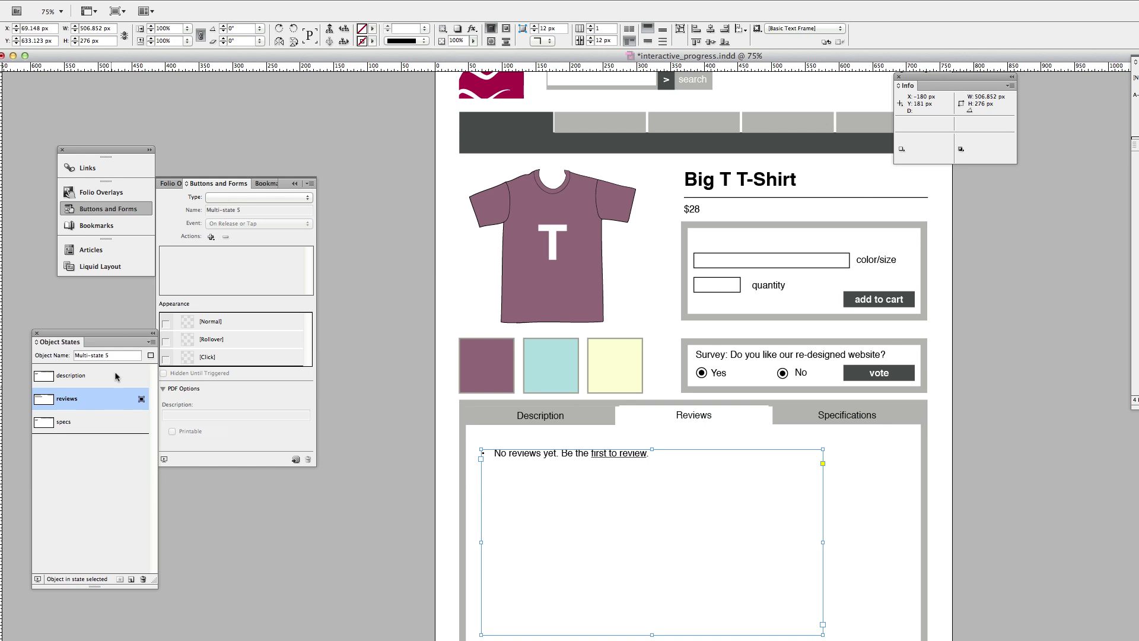
Step: Draw a frame over the Description tab with fill and stroke set to [None]
{"action": "left_click", "coordinate": [150, 356]}
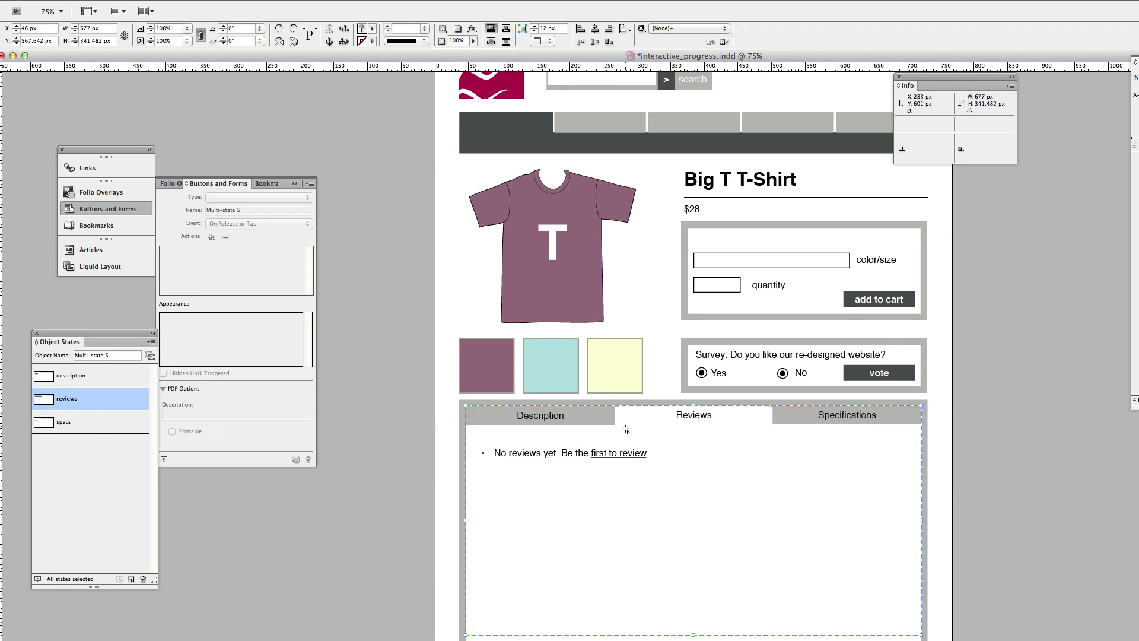
{"action": "left_click_drag", "start_coordinate": [615, 425], "coordinate": [464, 407]}
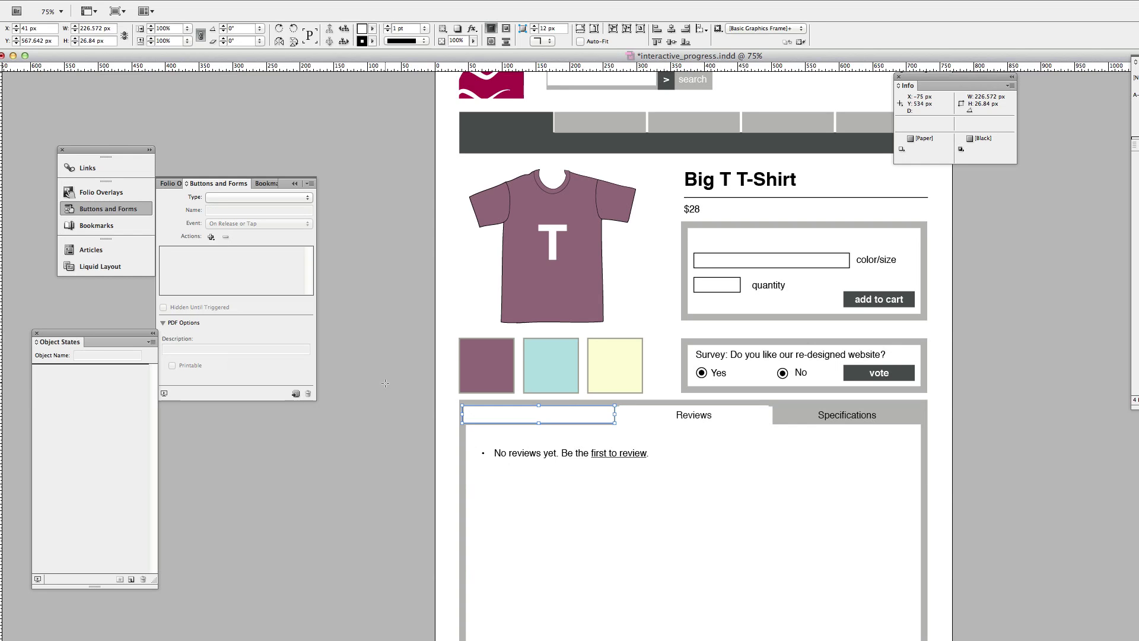
{"action": "left_click", "coordinate": [372, 29]}
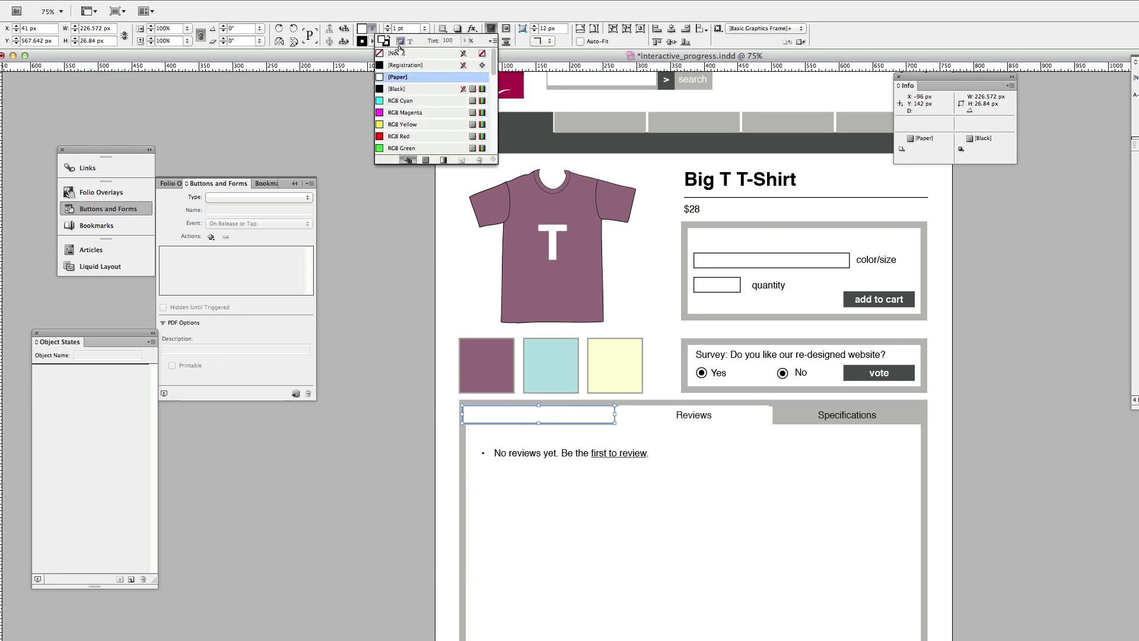
{"action": "left_click", "coordinate": [378, 53]}
{"action": "left_click", "coordinate": [373, 41]}
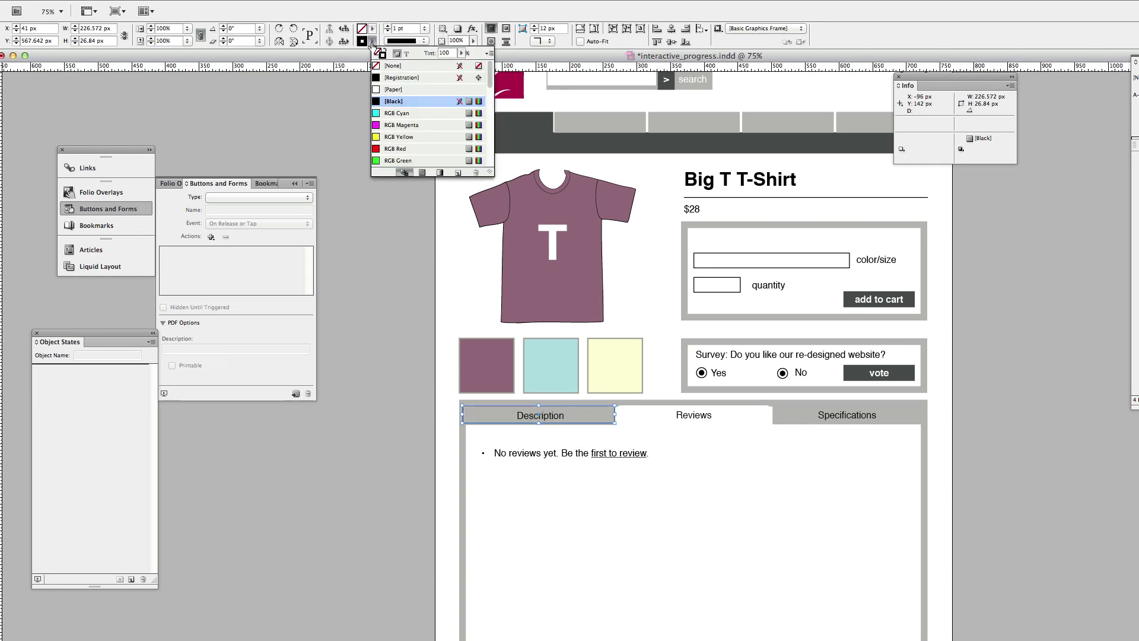
{"action": "left_click", "coordinate": [386, 66]}
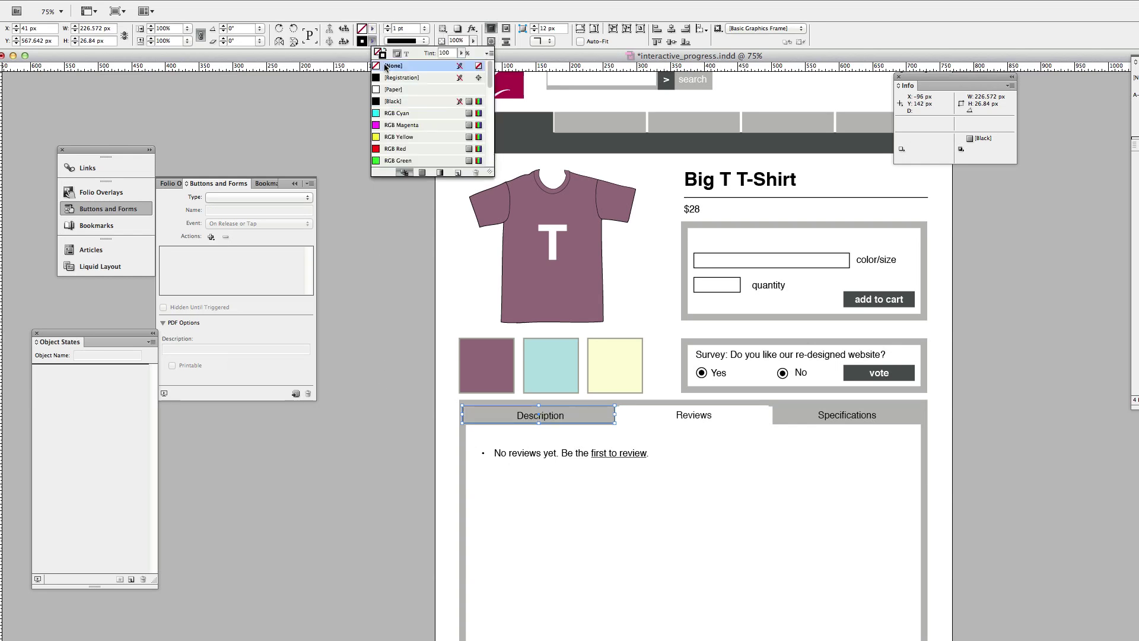
Step: Make the frame a Button named 'description_btn'
{"action": "left_click", "coordinate": [272, 197]}
{"action": "left_click", "coordinate": [272, 197]}
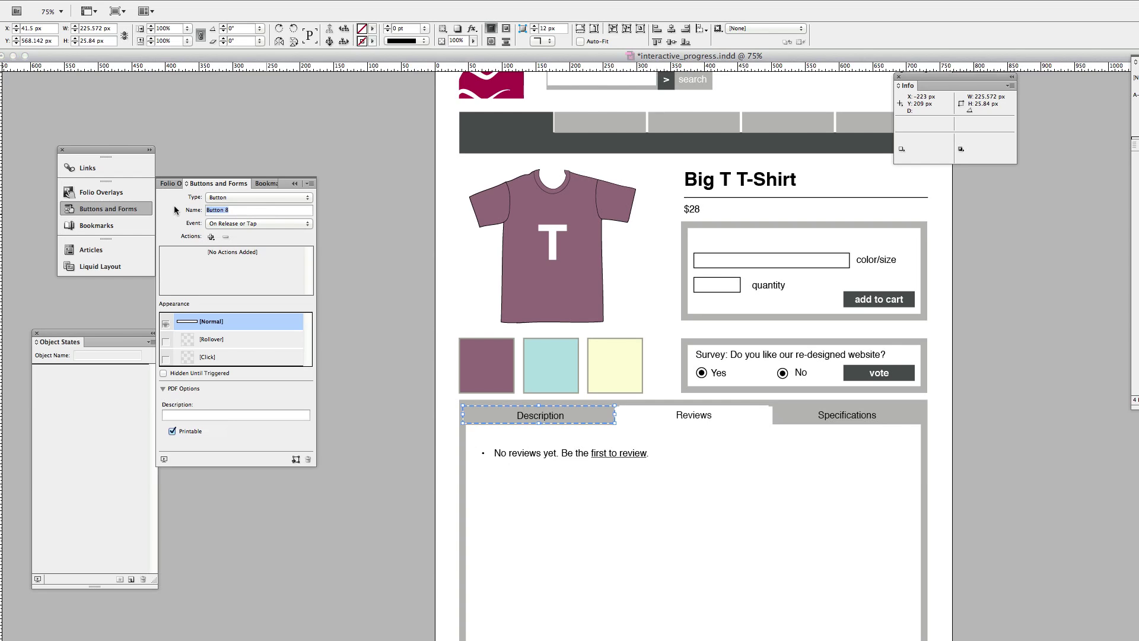
{"action": "type", "text": "description_btn"}
Step: Add a Go To State action to description_btn
{"action": "left_click", "coordinate": [211, 237]}
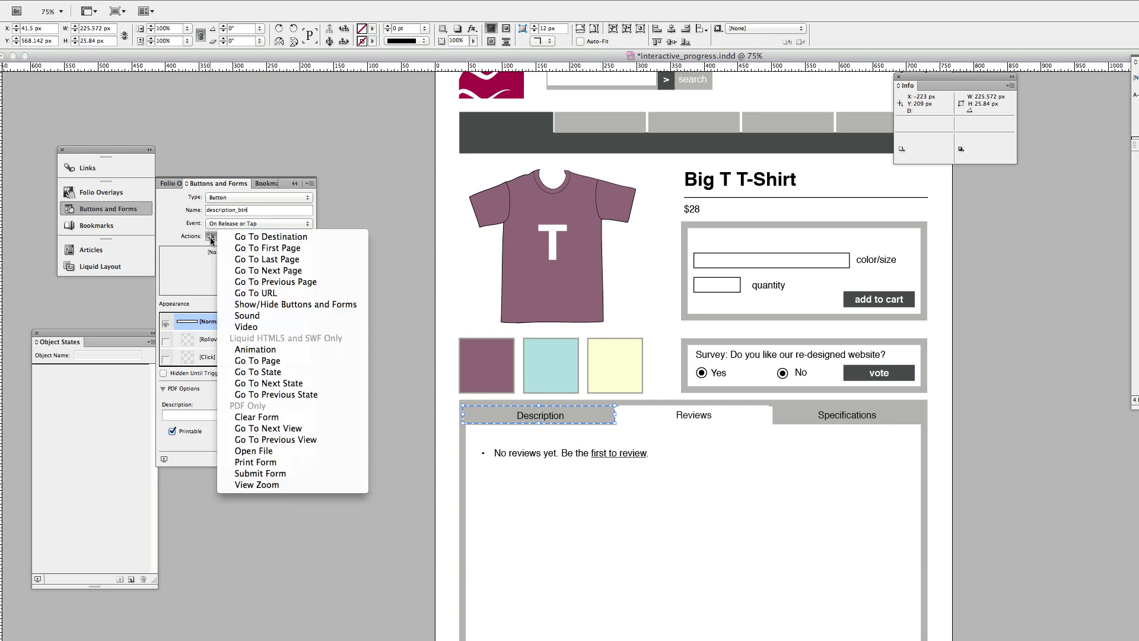
{"action": "left_click", "coordinate": [285, 373]}
{"action": "left_click", "coordinate": [252, 303]}
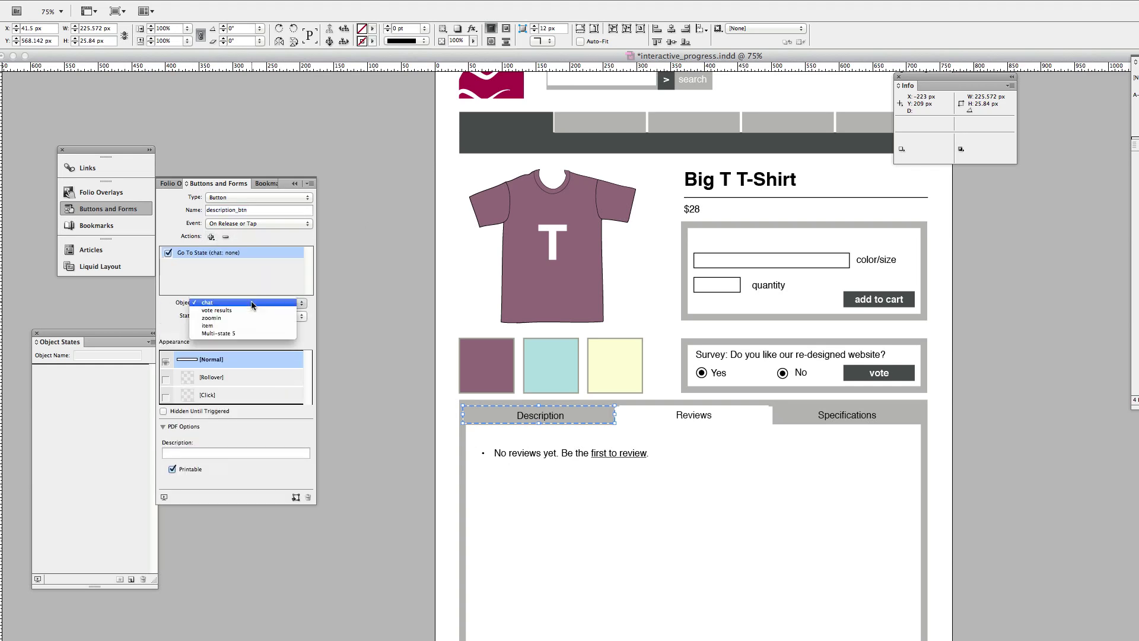
{"action": "left_click", "coordinate": [311, 324]}
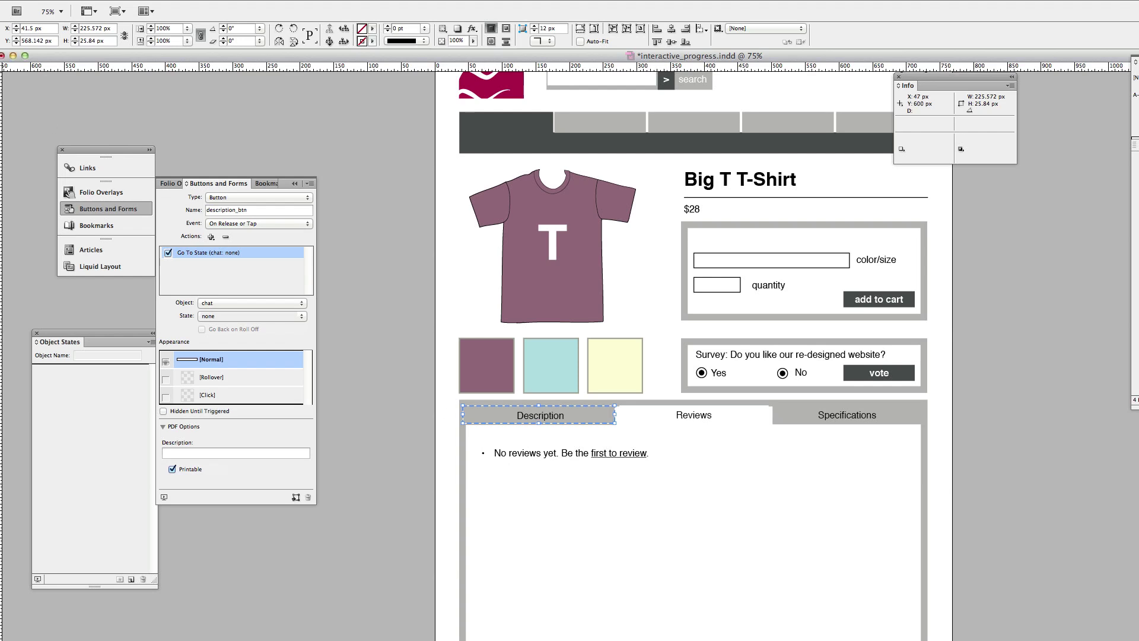
Step: Select the tabbed multi-state frame and display its description state
{"action": "left_click", "coordinate": [460, 437]}
{"action": "left_click", "coordinate": [472, 439]}
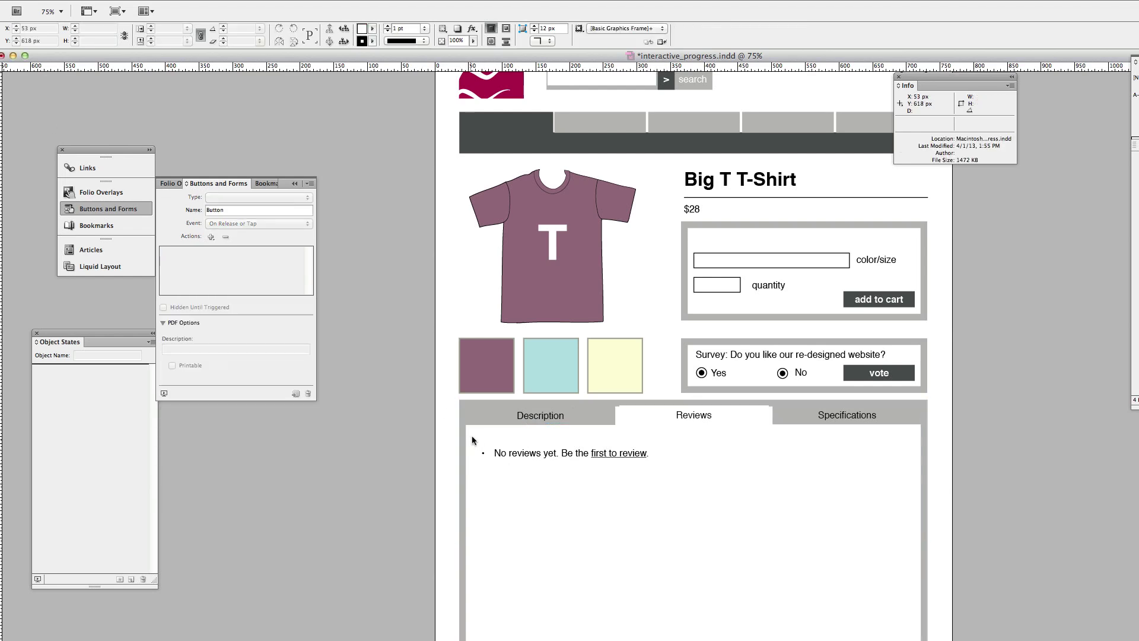
{"action": "left_click", "coordinate": [484, 431]}
{"action": "left_click", "coordinate": [98, 376]}
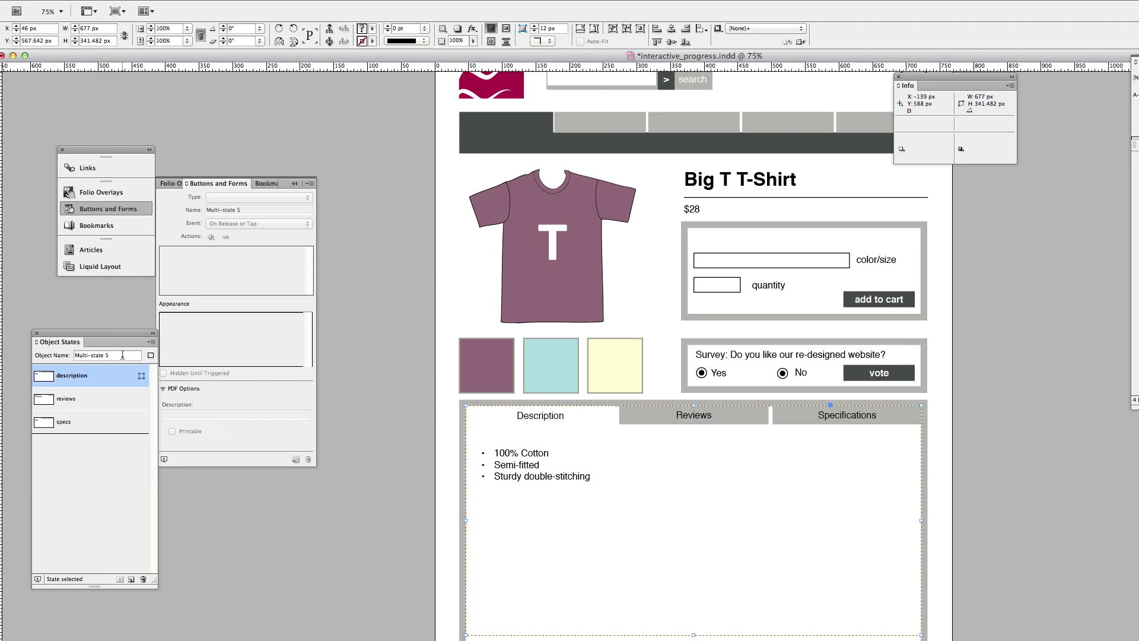
Step: Rename the tabbed multi-state object to 'product info'
{"action": "left_click_drag", "start_coordinate": [122, 355], "coordinate": [76, 355]}
{"action": "type", "text": "product info"}
{"action": "key", "text": "Return"}
Step: Point description_btn's Go To State at product info's description state and Alt-drag a copy onto Reviews
{"action": "left_click", "coordinate": [468, 423]}
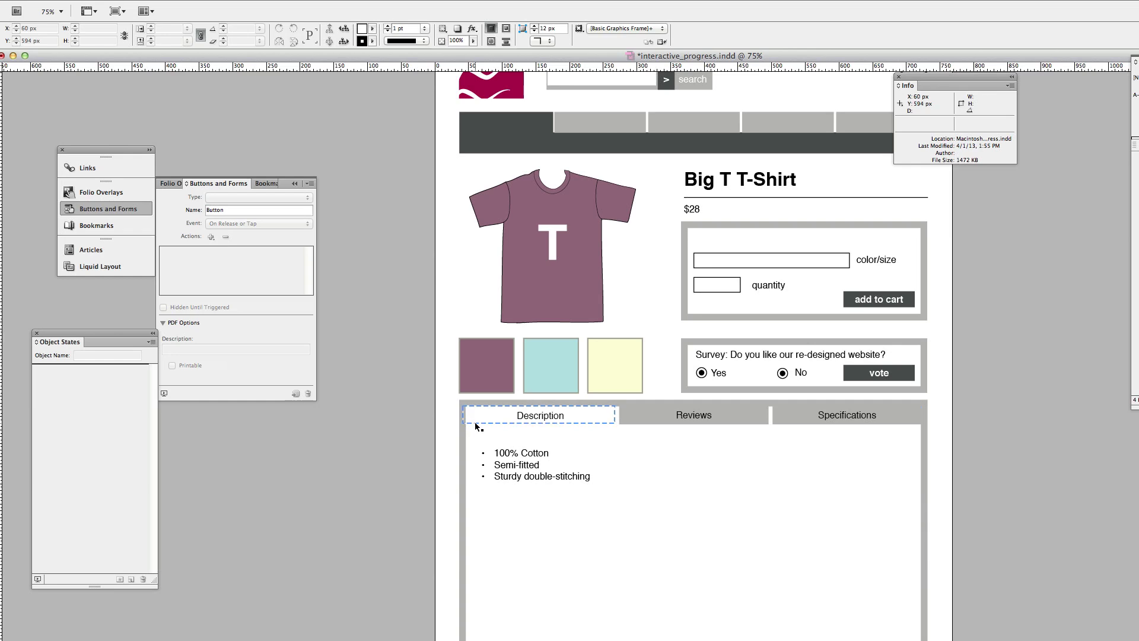
{"action": "left_click", "coordinate": [475, 422]}
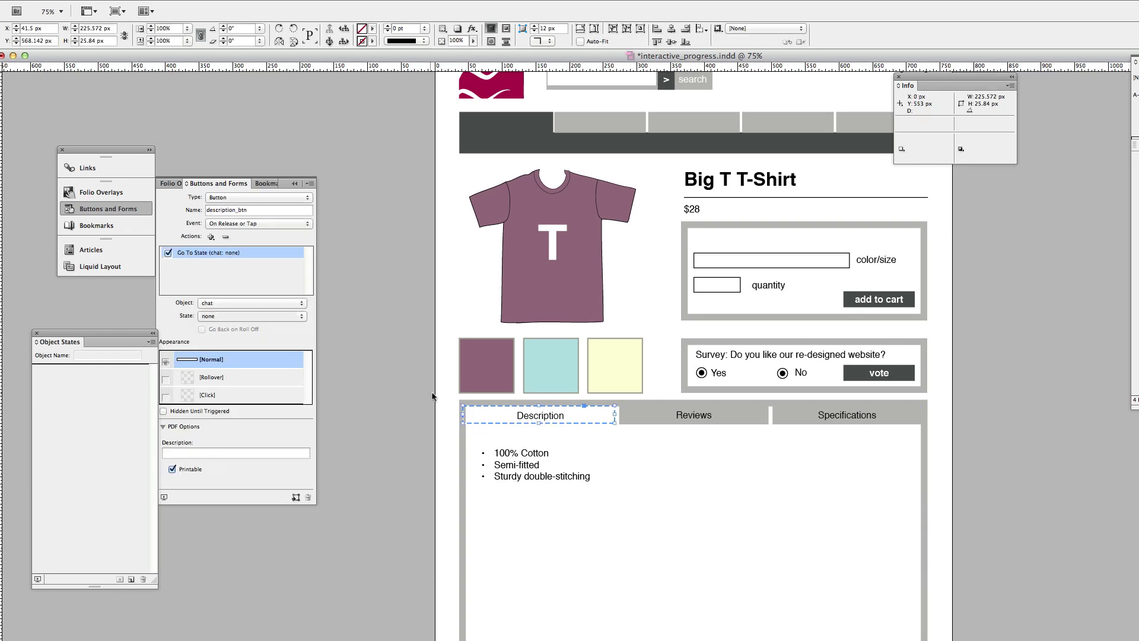
{"action": "left_click", "coordinate": [251, 304]}
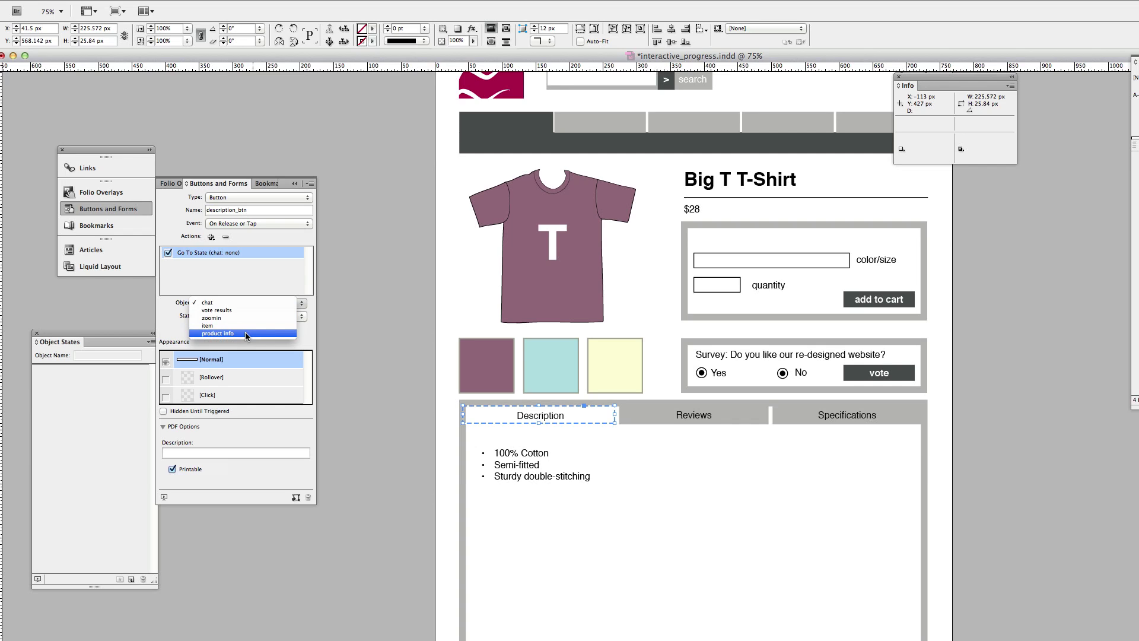
{"action": "left_click", "coordinate": [244, 332]}
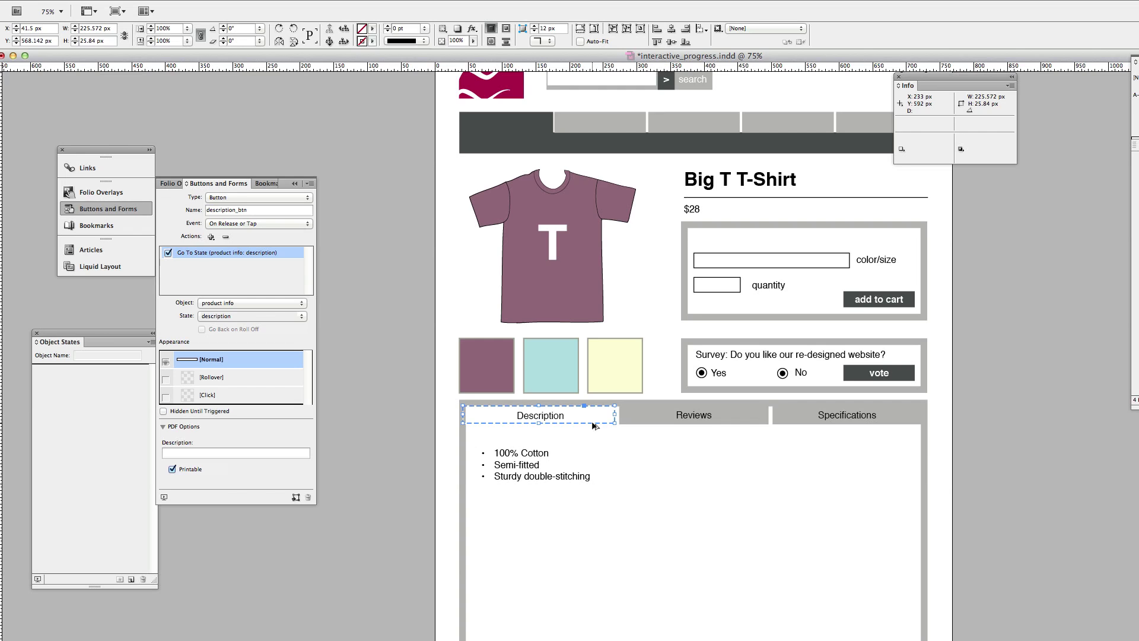
{"action": "left_click_drag", "start_coordinate": [594, 425], "coordinate": [751, 422]}
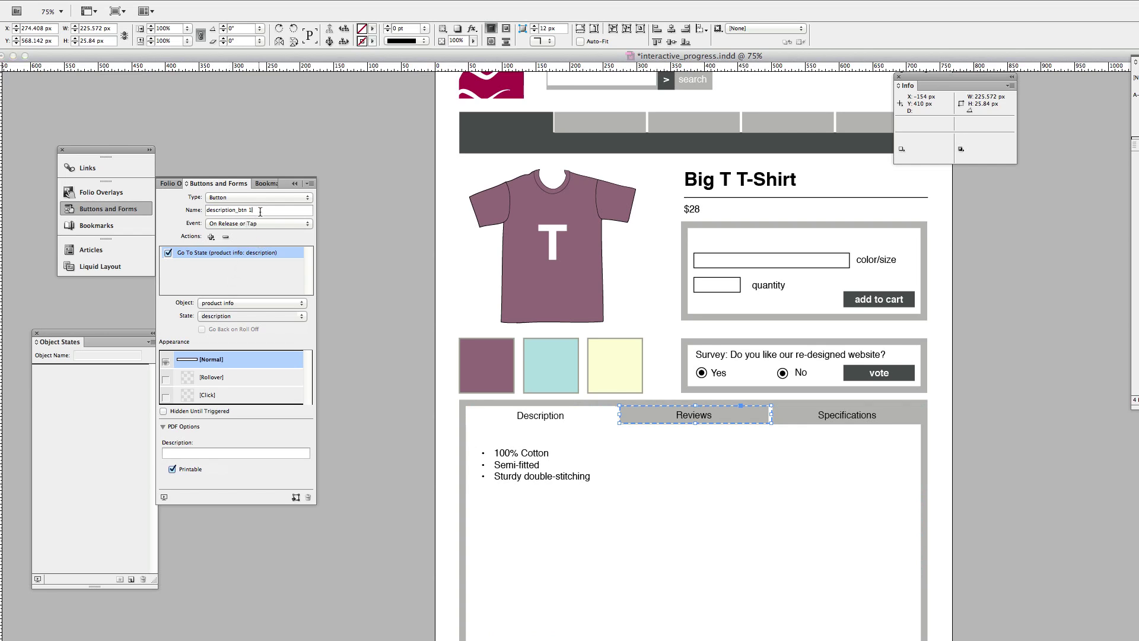
Step: Name the copied button reviews_btn and set its Go To State action to the reviews state
{"action": "left_click_drag", "start_coordinate": [259, 210], "coordinate": [173, 216]}
{"action": "type", "text": "reviews_btn"}
{"action": "left_click", "coordinate": [240, 315]}
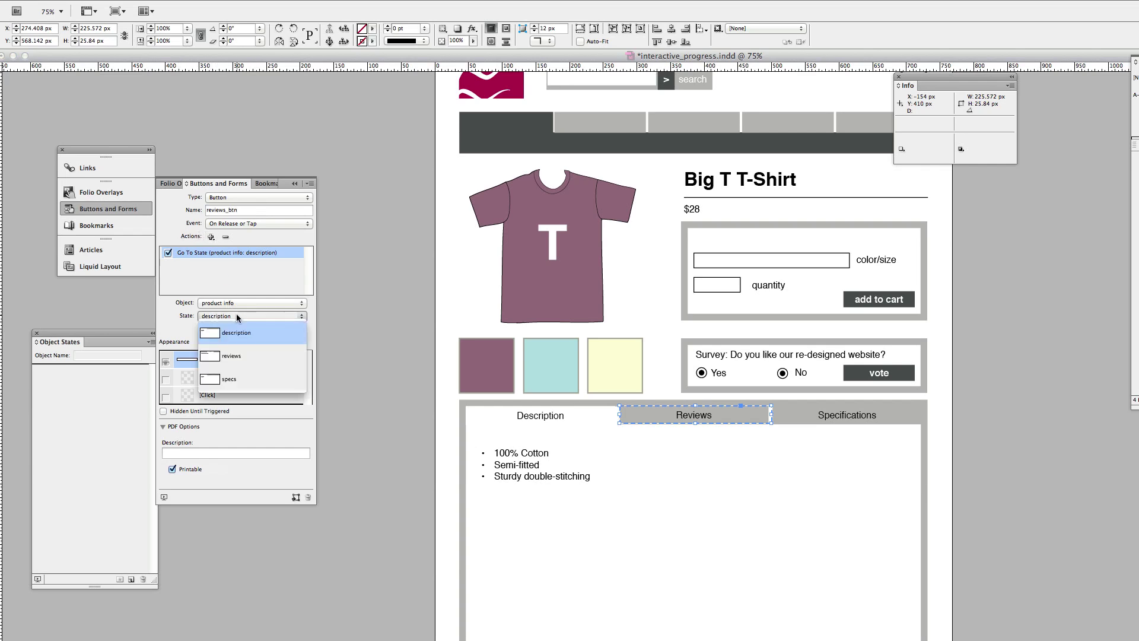
{"action": "left_click", "coordinate": [233, 356]}
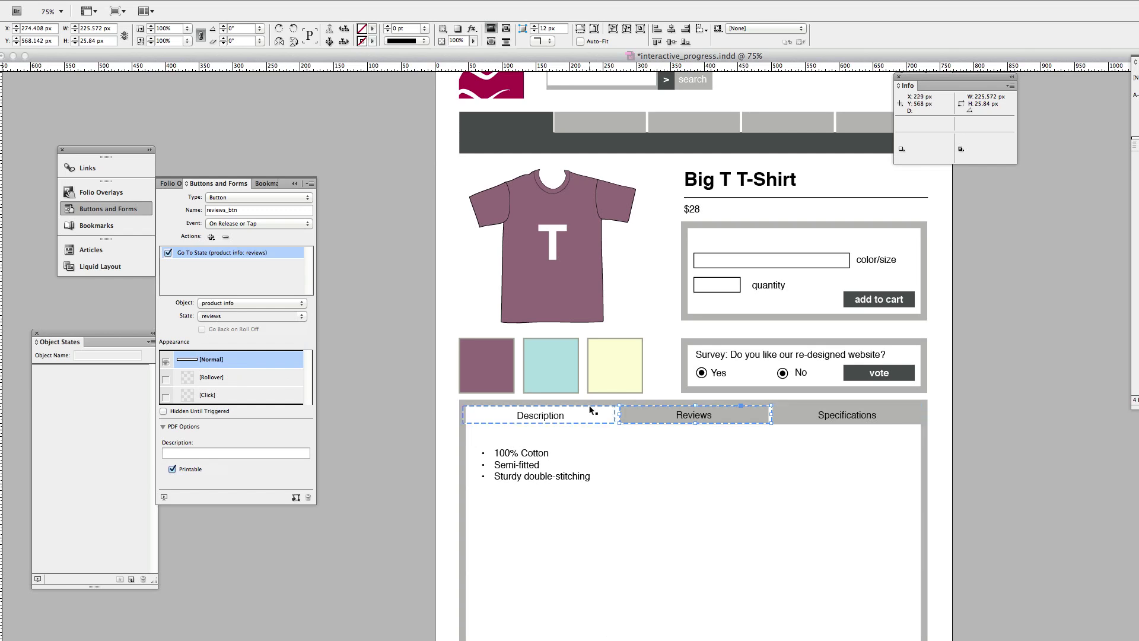
{"action": "left_click", "coordinate": [708, 350]}
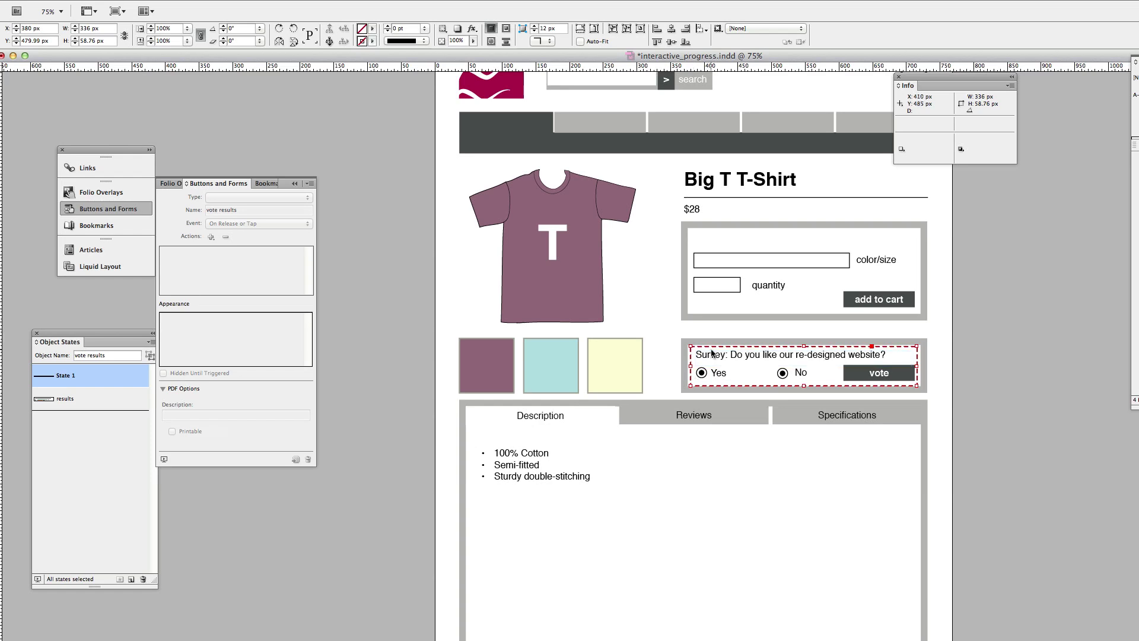
{"action": "left_click", "coordinate": [105, 398]}
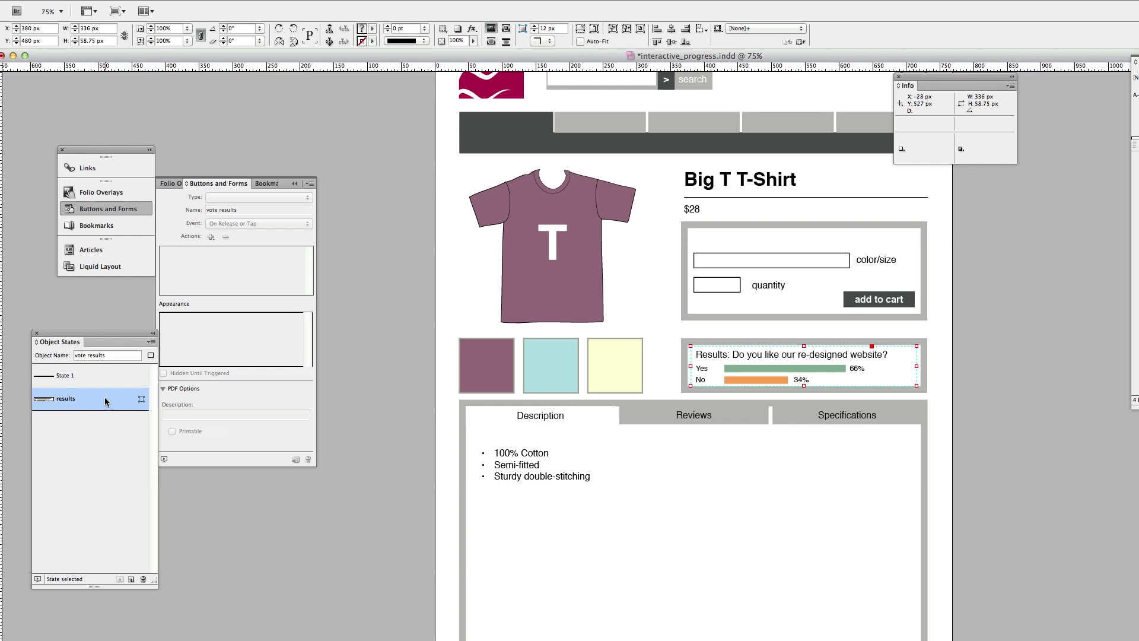
{"action": "left_click", "coordinate": [103, 376]}
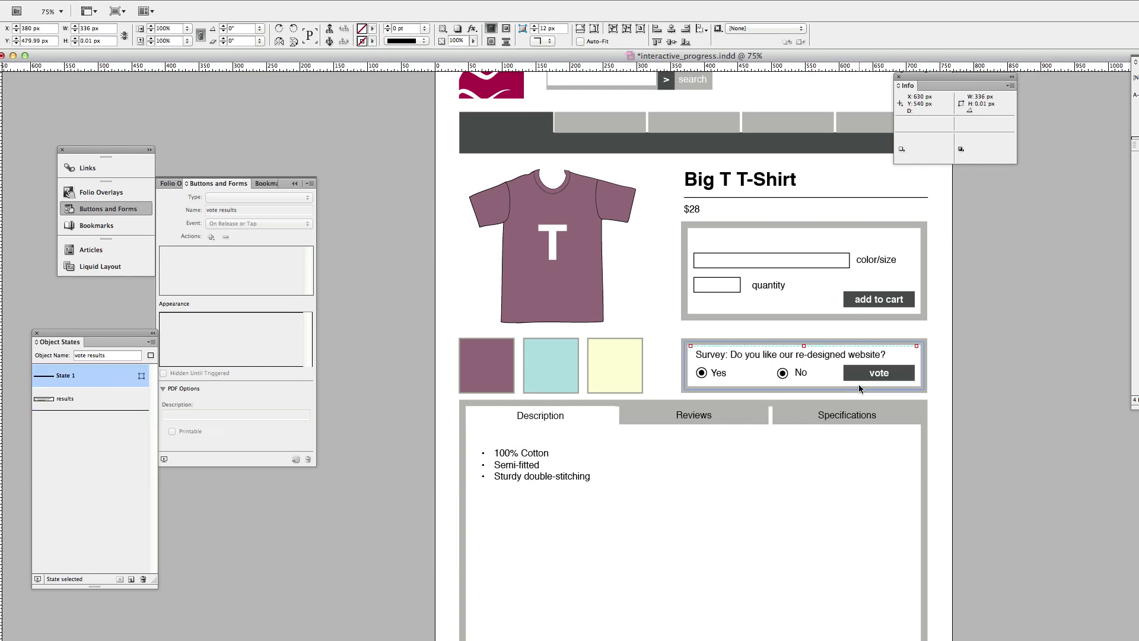
Step: Turn the survey's vote graphic into a button named vote_btn
{"action": "double_click", "coordinate": [857, 383]}
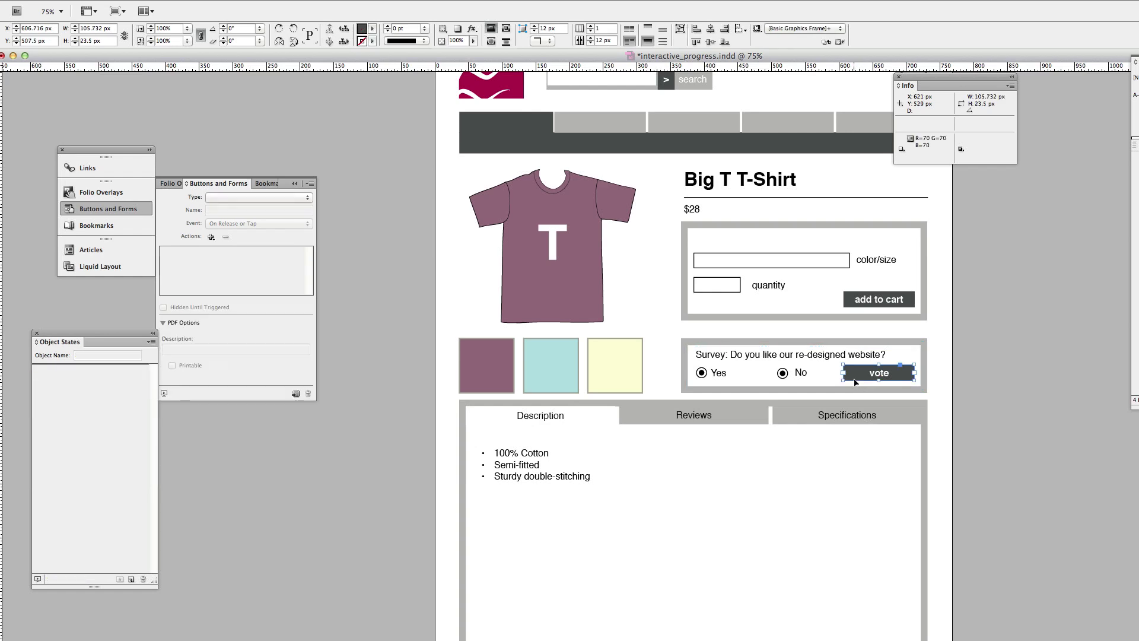
{"action": "left_click", "coordinate": [298, 199]}
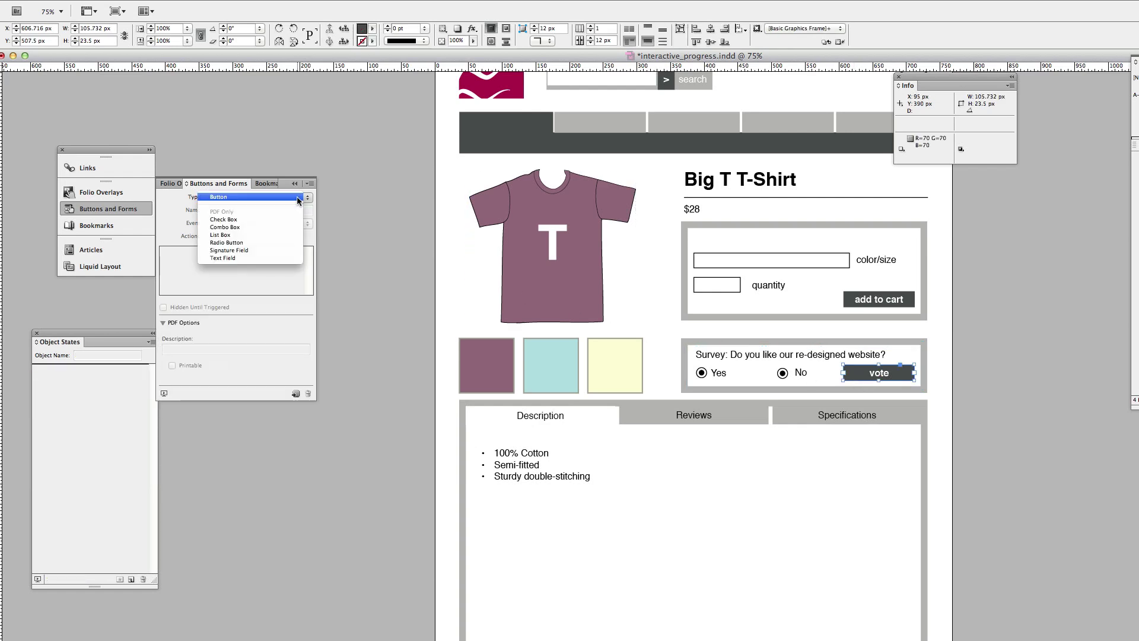
{"action": "left_click", "coordinate": [289, 198]}
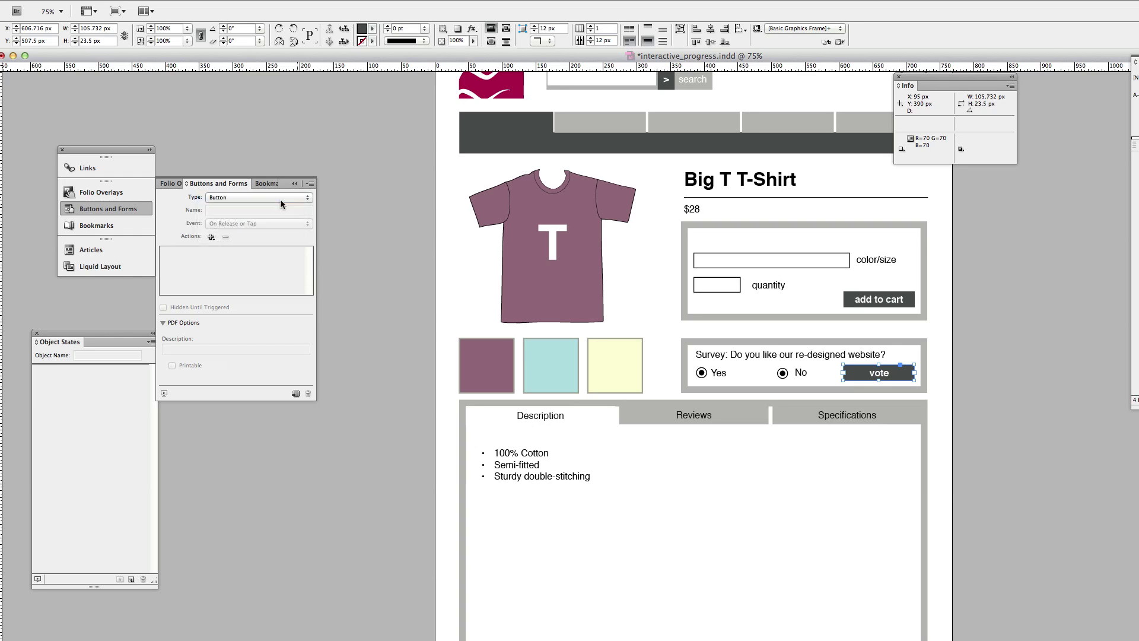
{"action": "left_click", "coordinate": [259, 208]}
{"action": "type", "text": "vote_btn"}
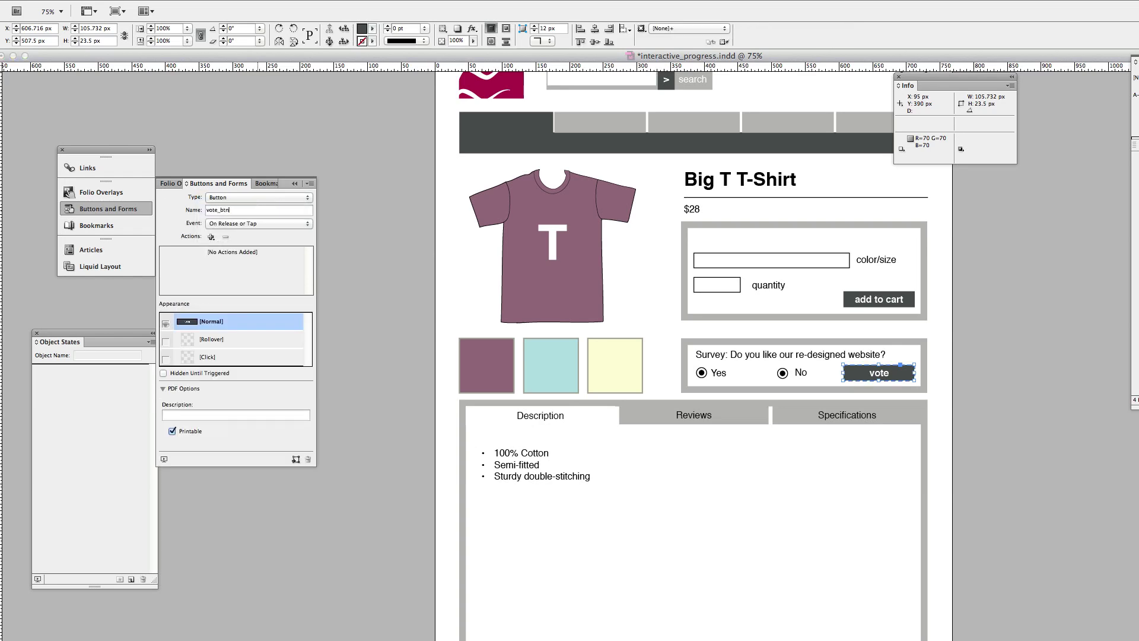
Step: Add a Go To State action targeting the vote results object's results state
{"action": "left_click", "coordinate": [210, 237]}
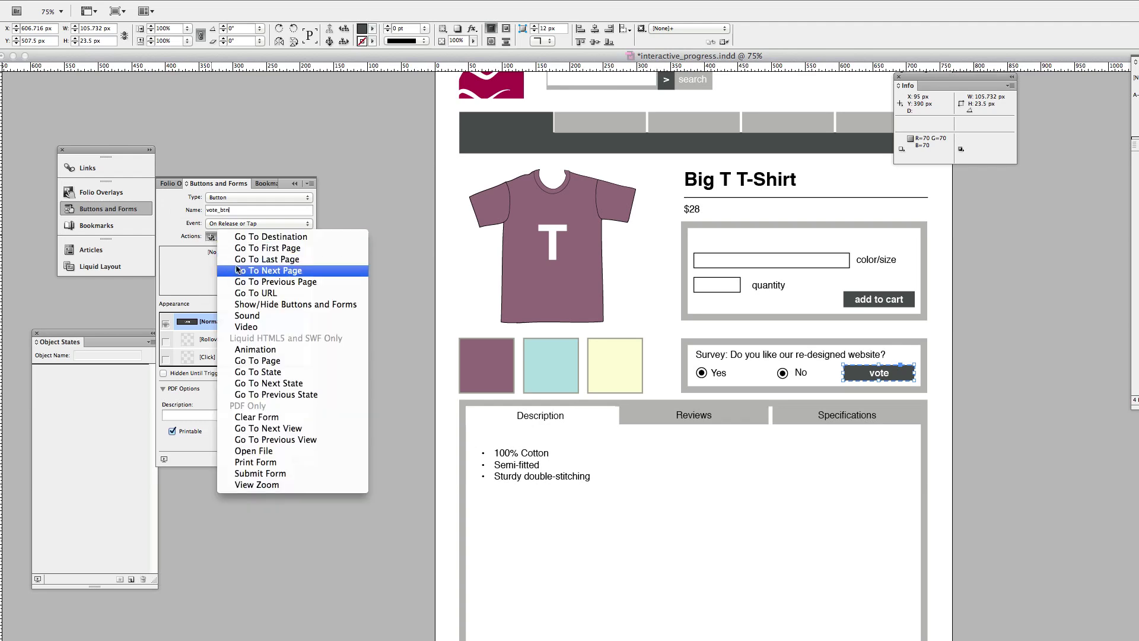
{"action": "left_click", "coordinate": [259, 374]}
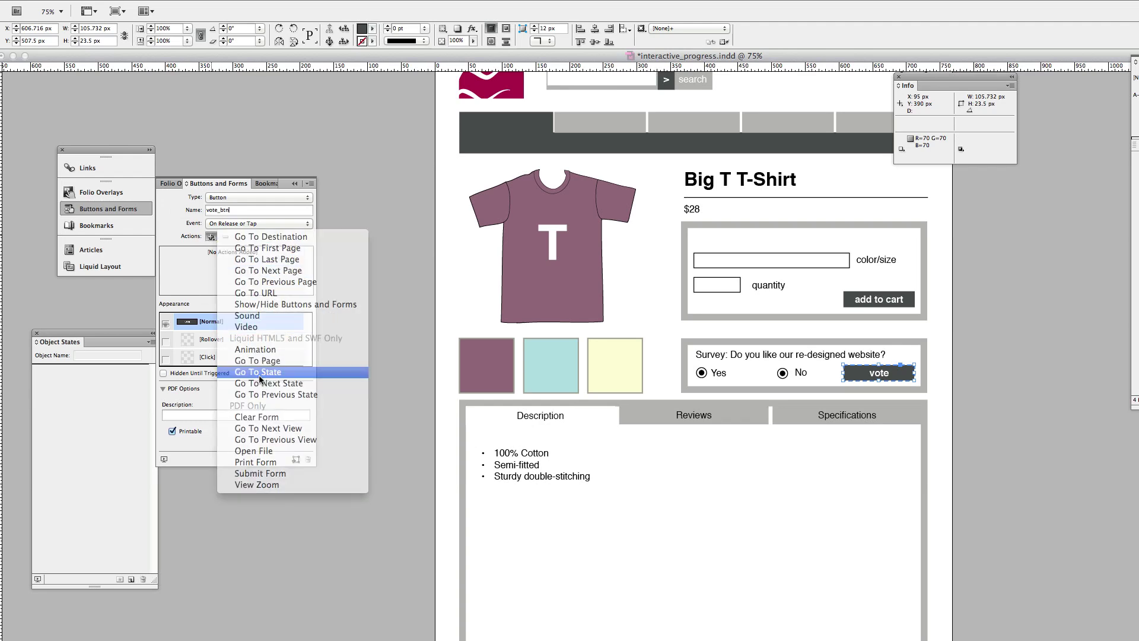
{"action": "left_click", "coordinate": [227, 304]}
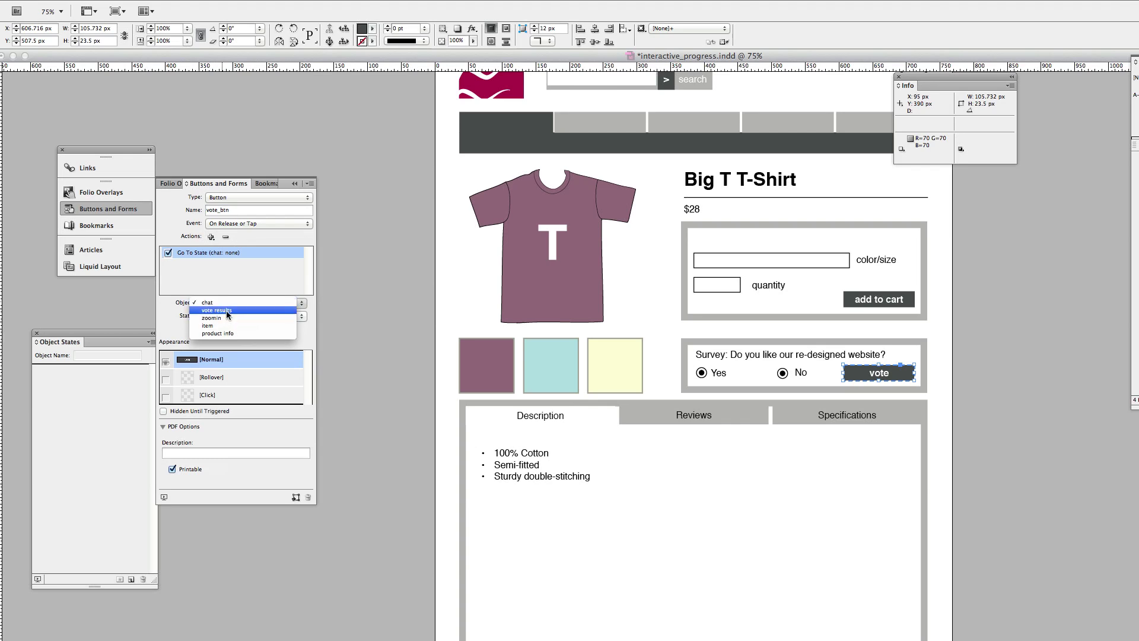
{"action": "left_click", "coordinate": [220, 310]}
{"action": "left_click", "coordinate": [245, 316]}
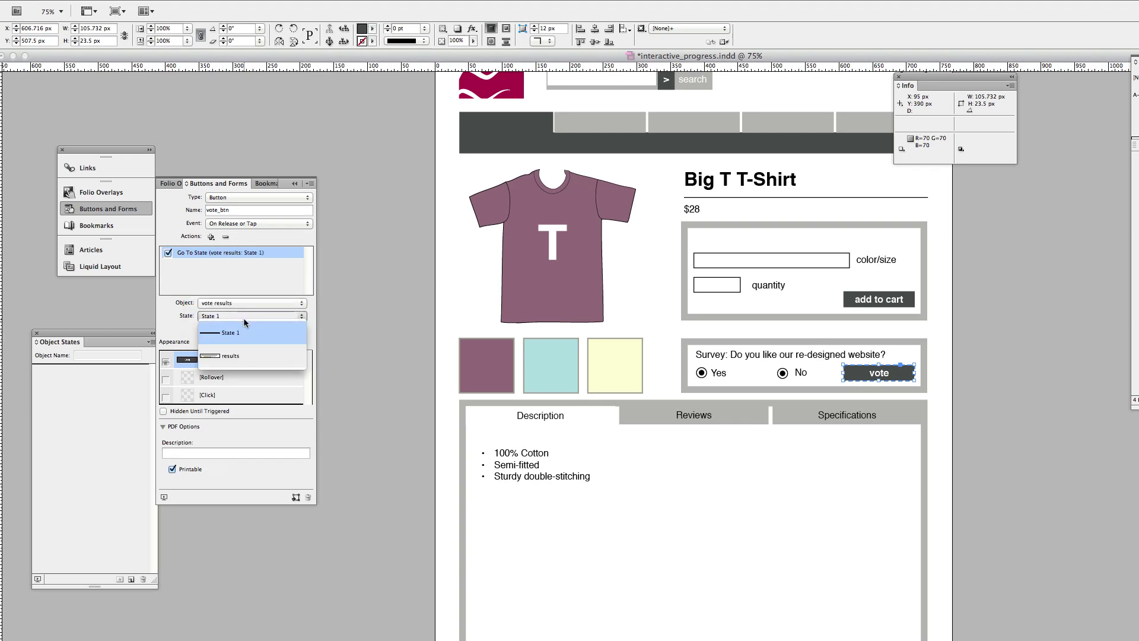
{"action": "left_click", "coordinate": [231, 355]}
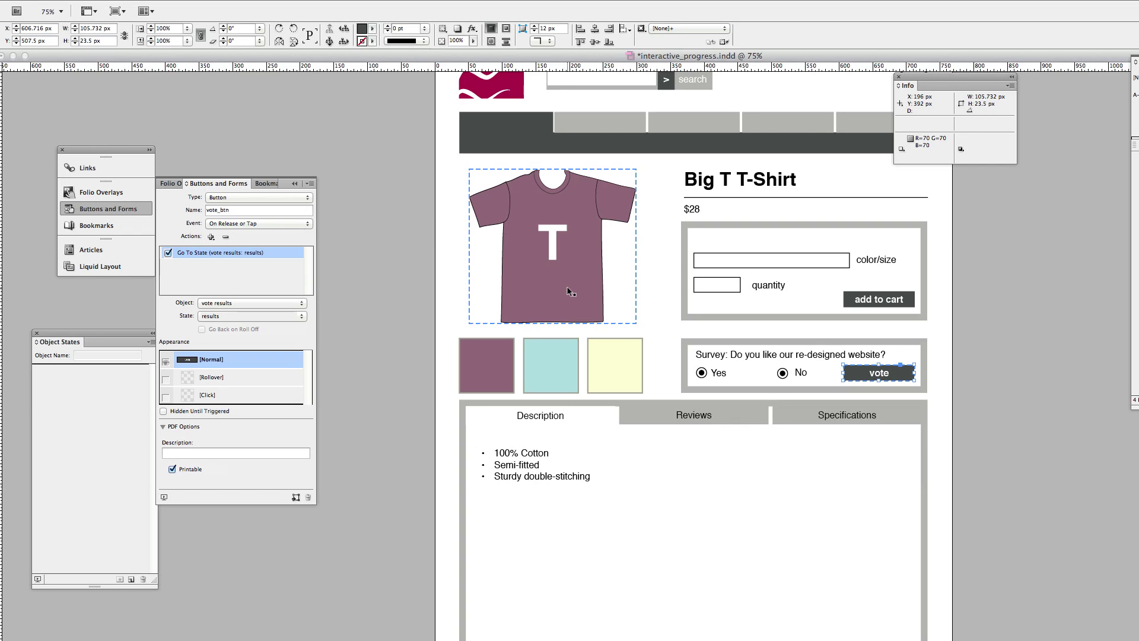
Step: Make the purple swatch a button named shirt1 triggered On Roll Over
{"action": "left_click", "coordinate": [509, 379]}
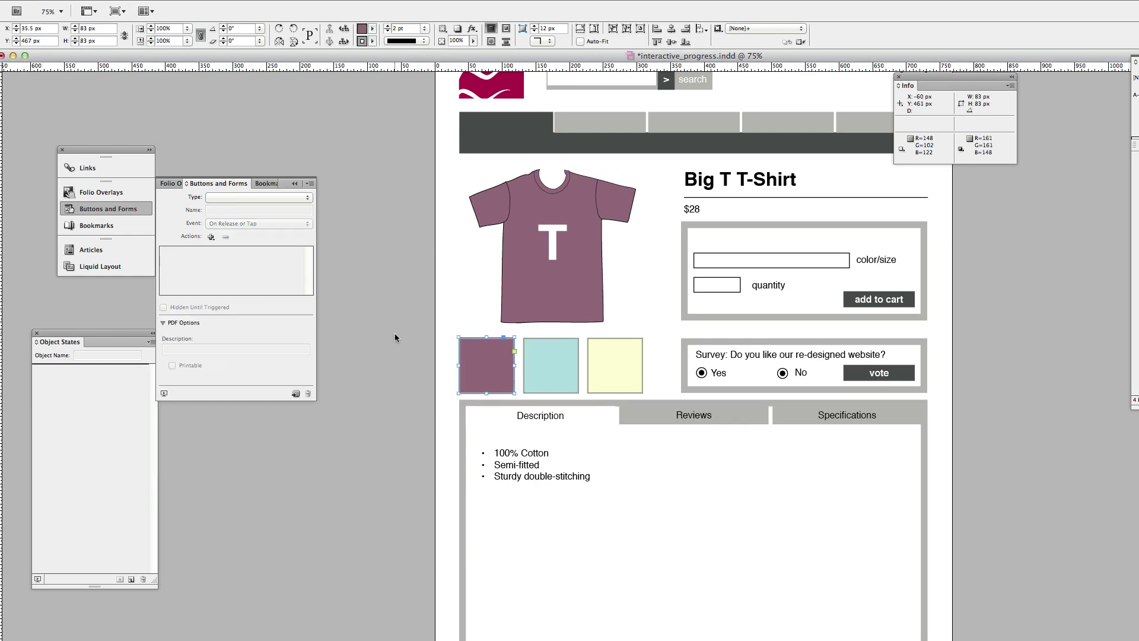
{"action": "left_click", "coordinate": [230, 197]}
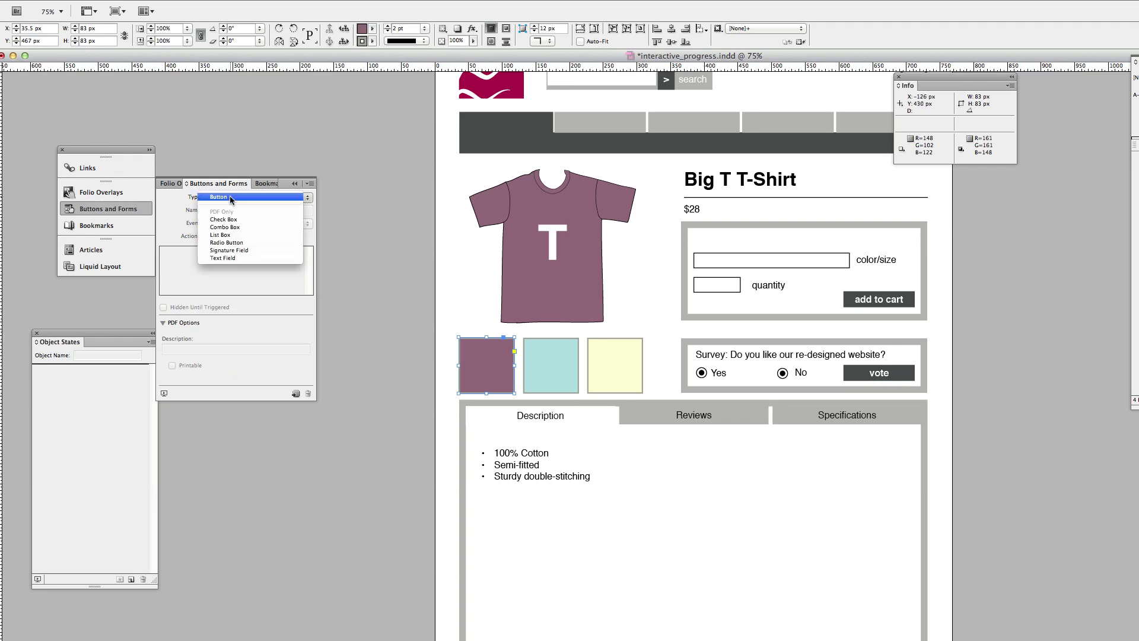
{"action": "left_click", "coordinate": [233, 204]}
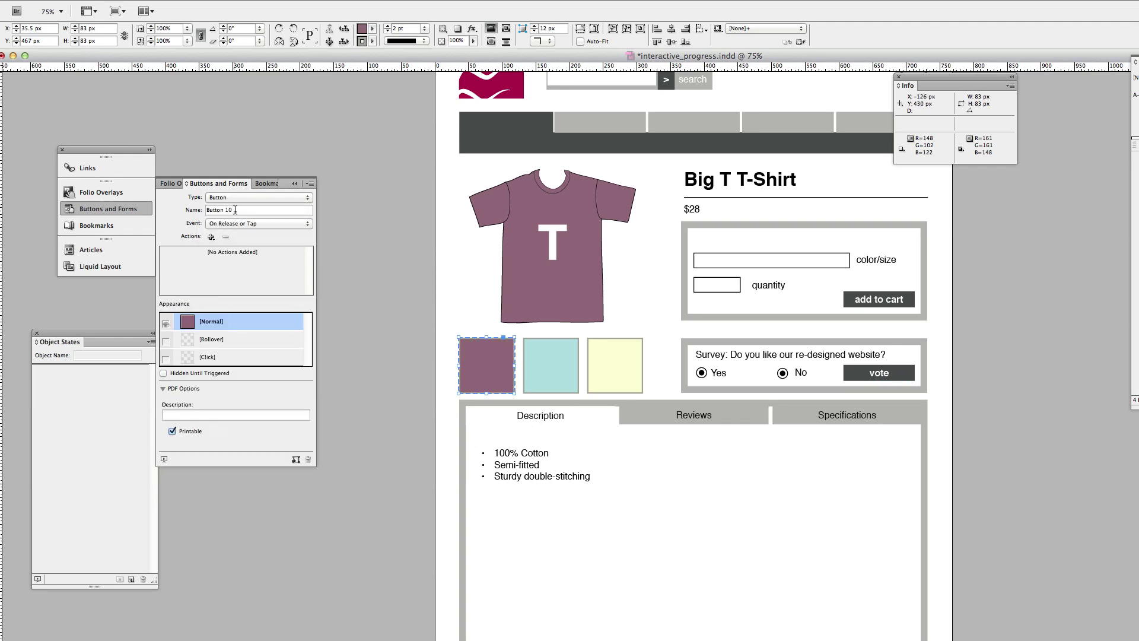
{"action": "type", "text": "shirt1"}
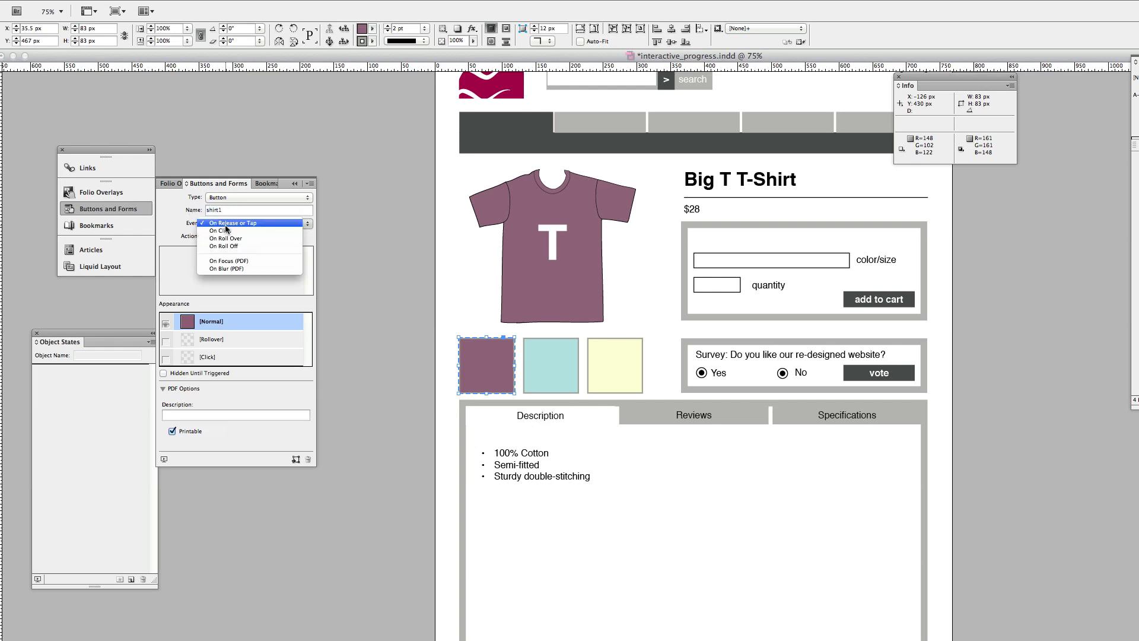
{"action": "left_click", "coordinate": [225, 224]}
{"action": "left_click", "coordinate": [225, 238]}
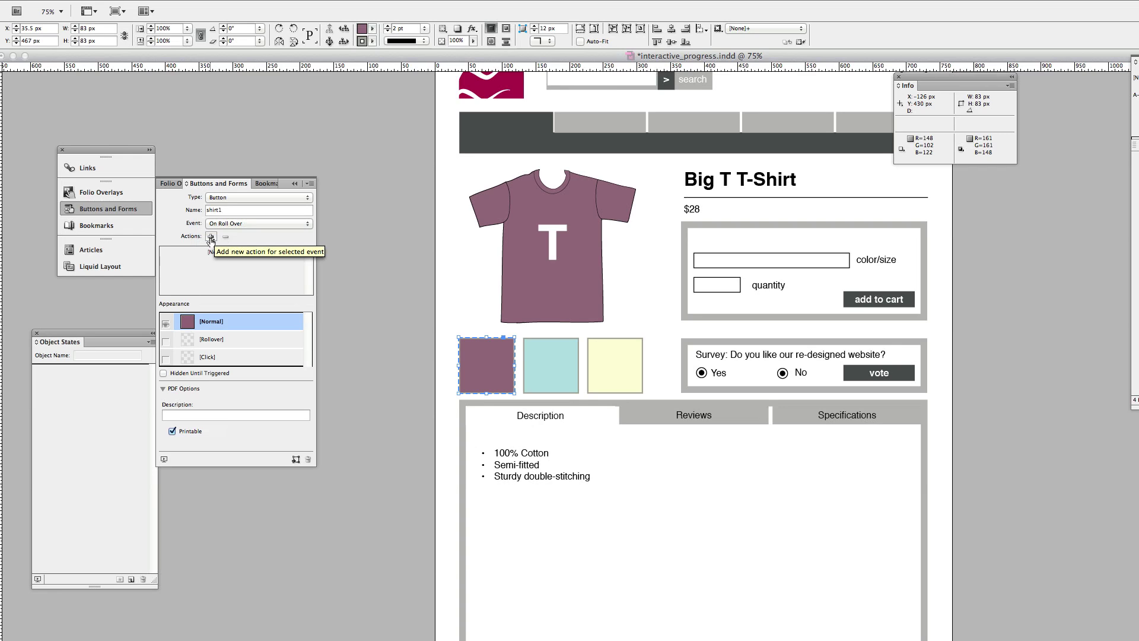
Step: Add a Go To State action with Object item and State purple
{"action": "left_click", "coordinate": [210, 237]}
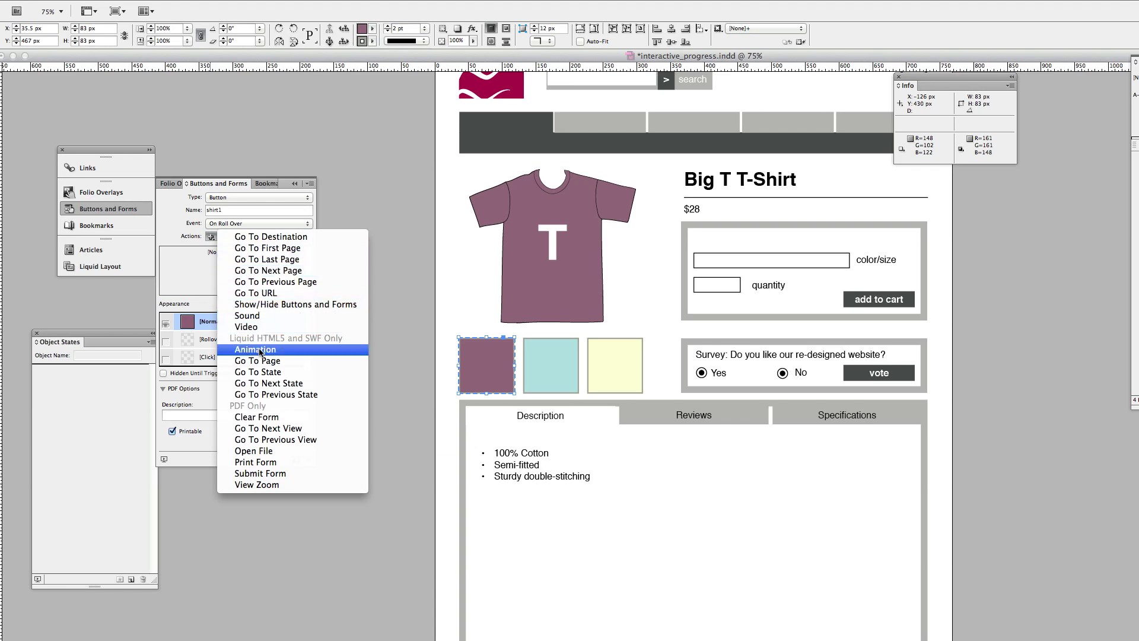
{"action": "left_click", "coordinate": [251, 372]}
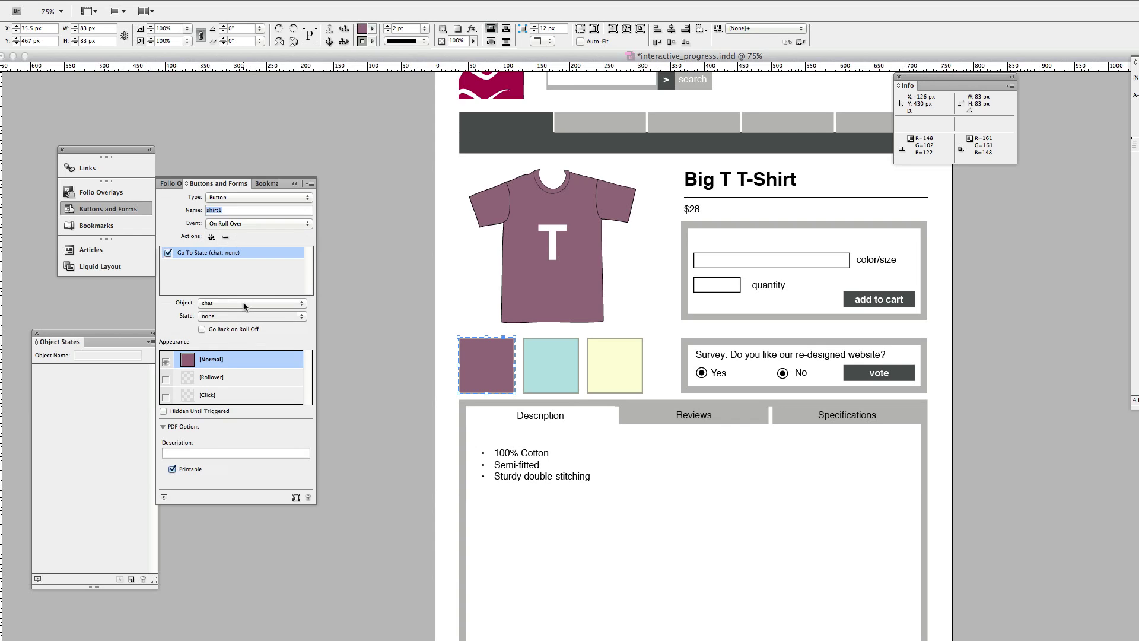
{"action": "left_click", "coordinate": [245, 304]}
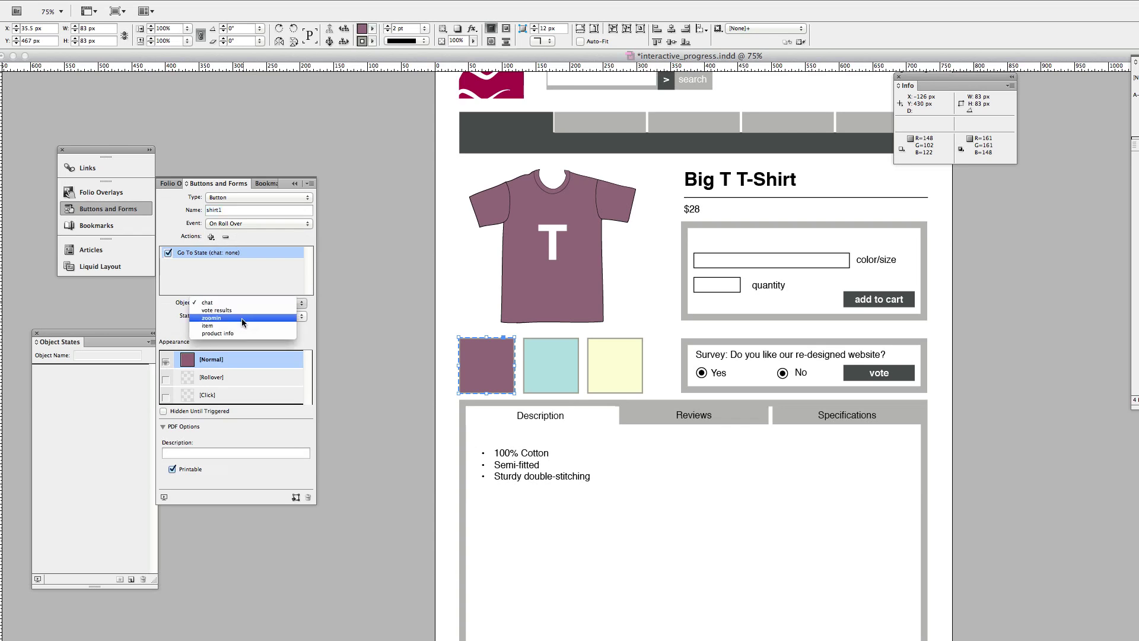
{"action": "left_click", "coordinate": [241, 325]}
{"action": "left_click", "coordinate": [256, 316]}
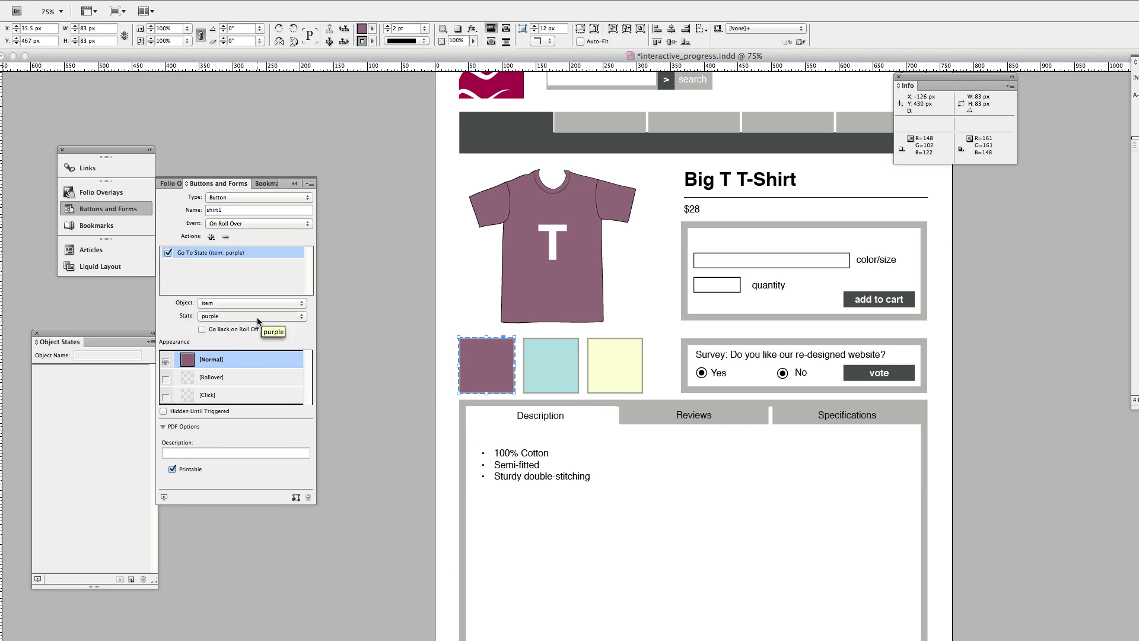
{"action": "left_click", "coordinate": [259, 328]}
Step: Make the blue swatch a button named shirt2 triggered On Roll Over
{"action": "left_click", "coordinate": [557, 354]}
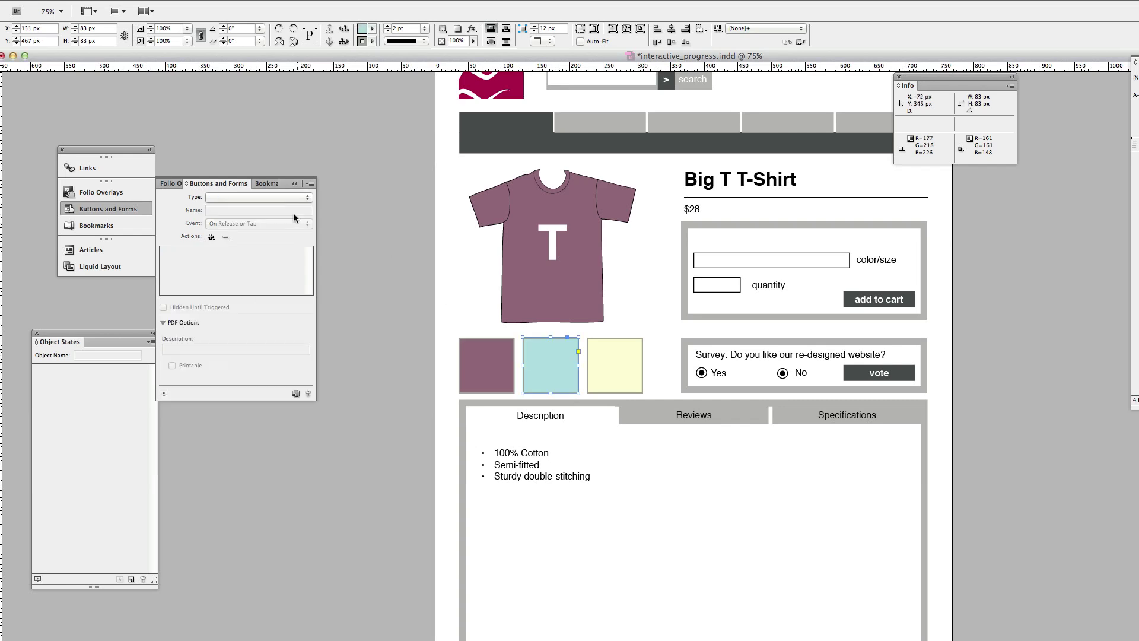
{"action": "left_click", "coordinate": [290, 197]}
{"action": "left_click", "coordinate": [291, 197]}
{"action": "left_click_drag", "start_coordinate": [266, 210], "coordinate": [205, 208]}
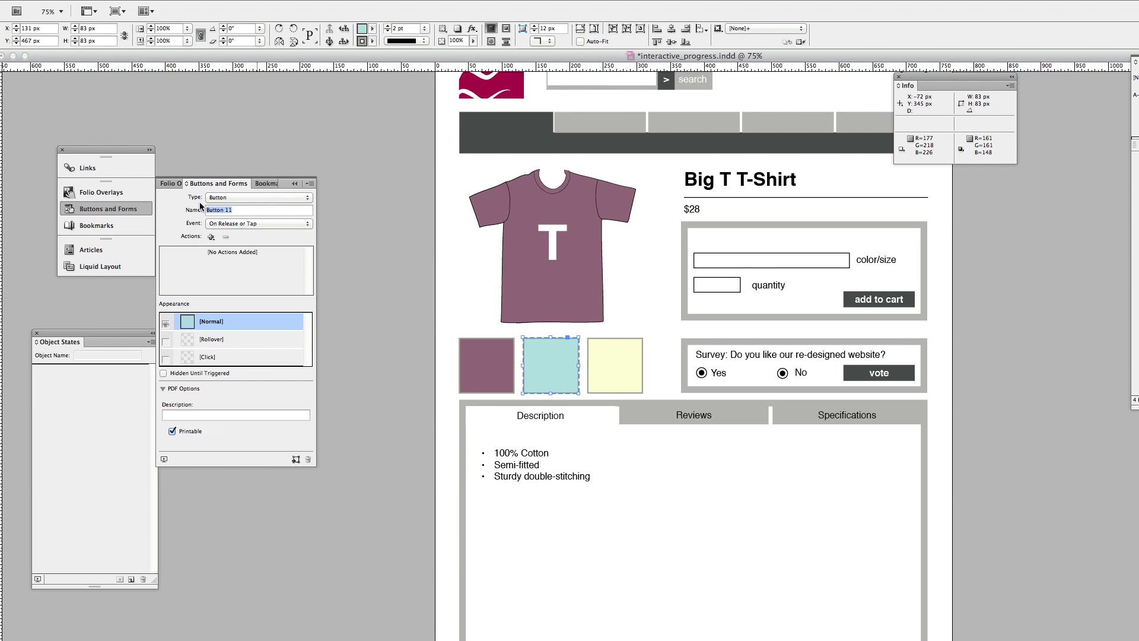
{"action": "type", "text": "shirt2"}
{"action": "left_click", "coordinate": [221, 224]}
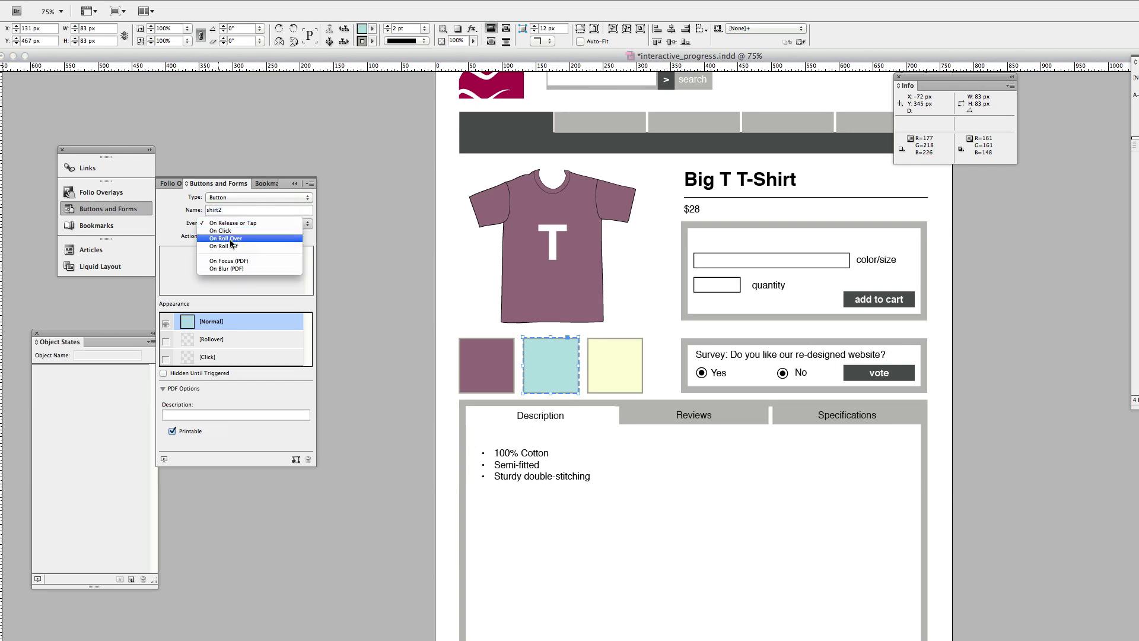
{"action": "left_click", "coordinate": [227, 239]}
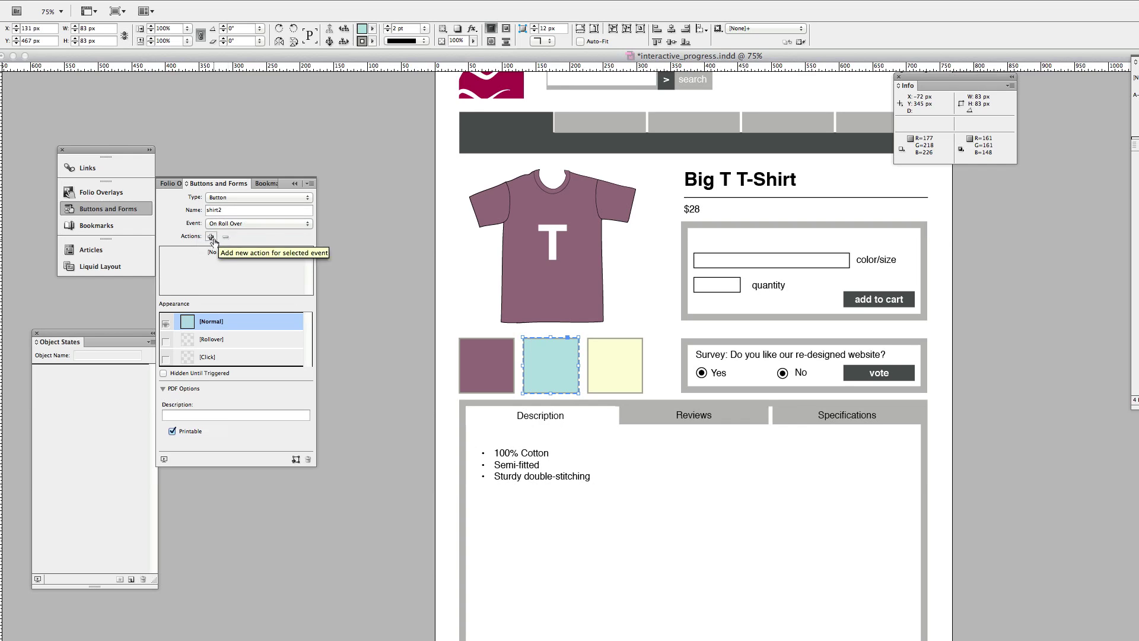
Step: Add a Go To State action with Object item and State blue
{"action": "left_click", "coordinate": [211, 237]}
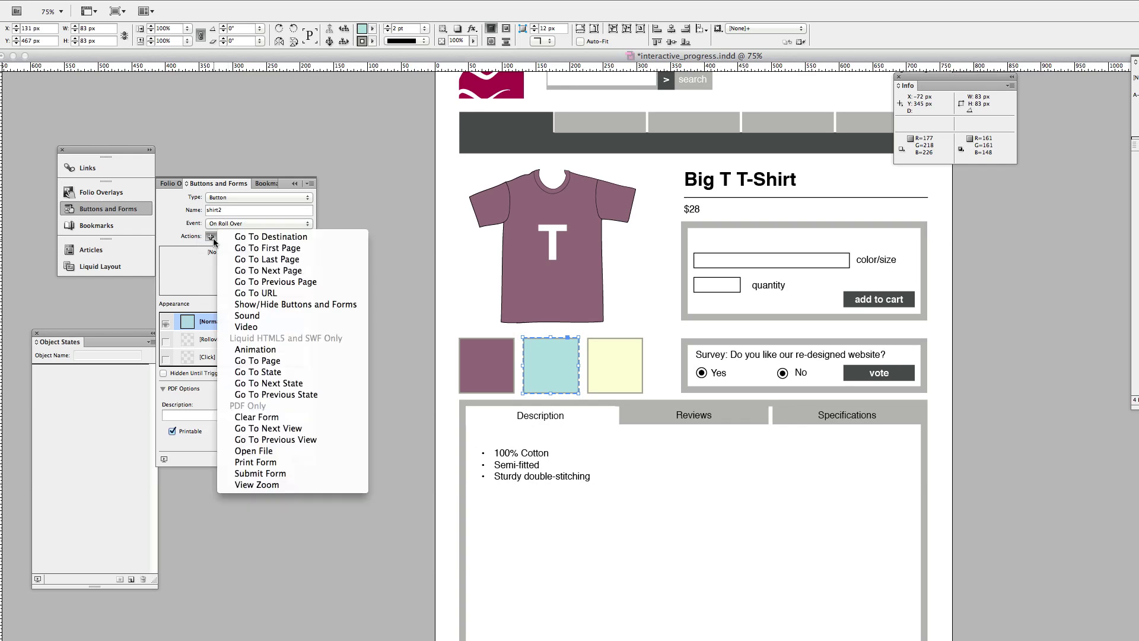
{"action": "left_click", "coordinate": [282, 376]}
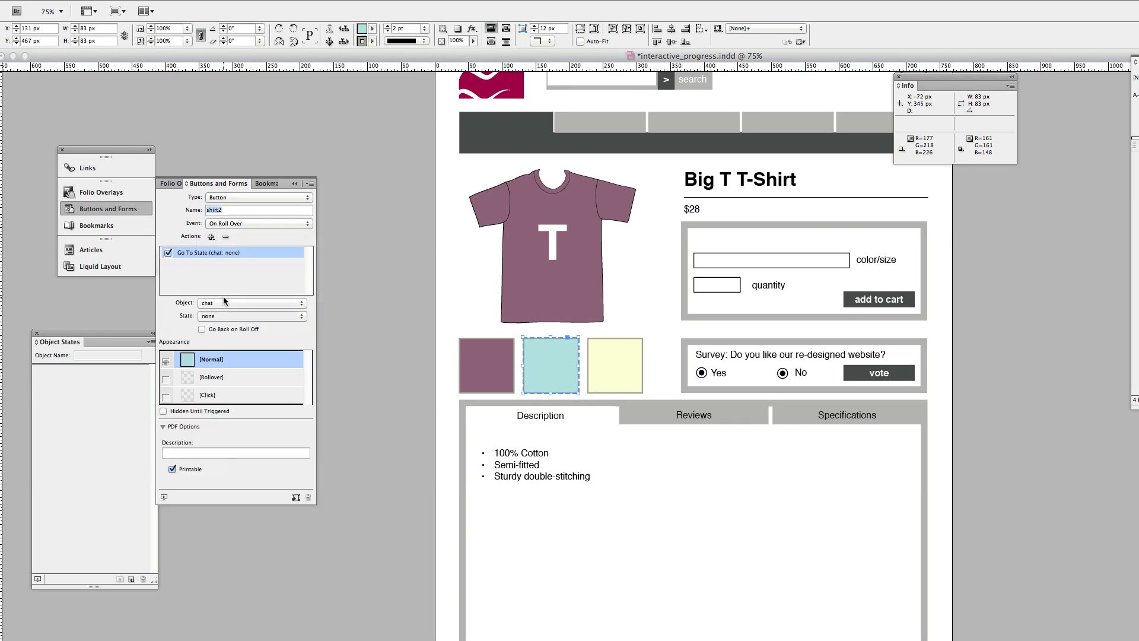
{"action": "left_click", "coordinate": [224, 301]}
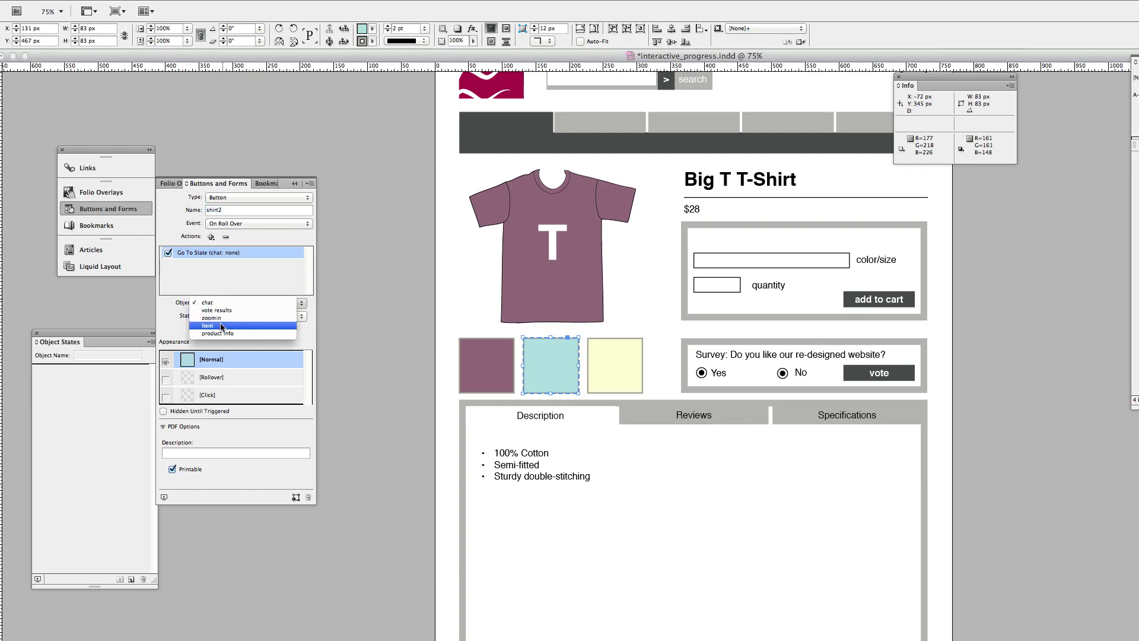
{"action": "left_click", "coordinate": [222, 326]}
{"action": "left_click", "coordinate": [228, 314]}
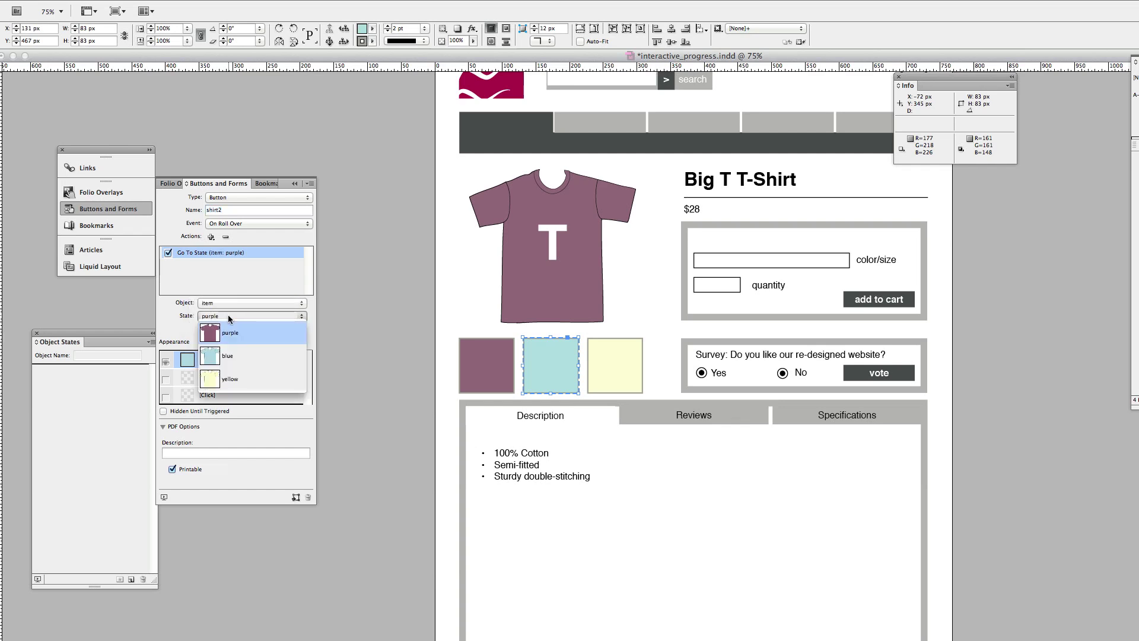
{"action": "left_click", "coordinate": [232, 359]}
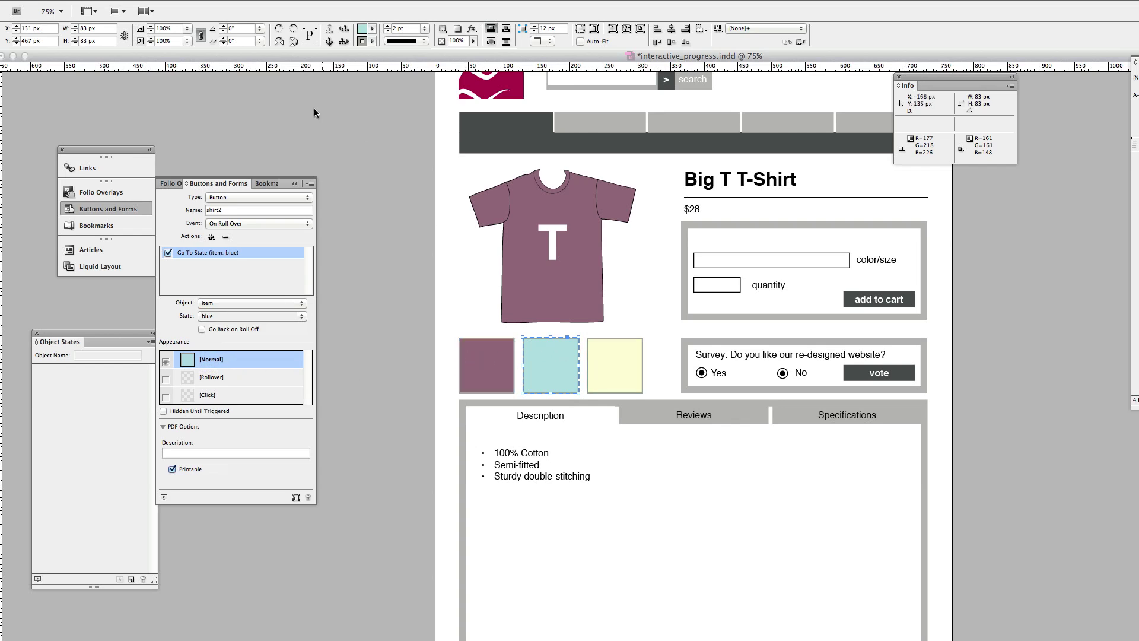
Step: Save interactive_progress.indd and export it as HTML5 with in5, accepting the export settings
{"action": "left_click", "coordinate": [70, 1]}
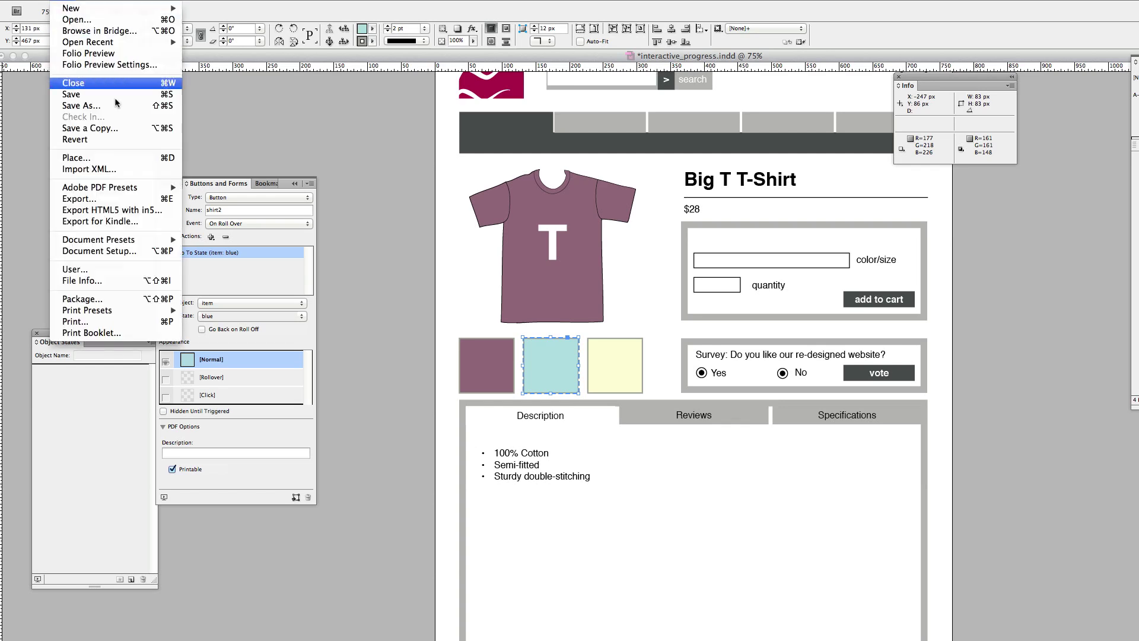
{"action": "left_click", "coordinate": [133, 211]}
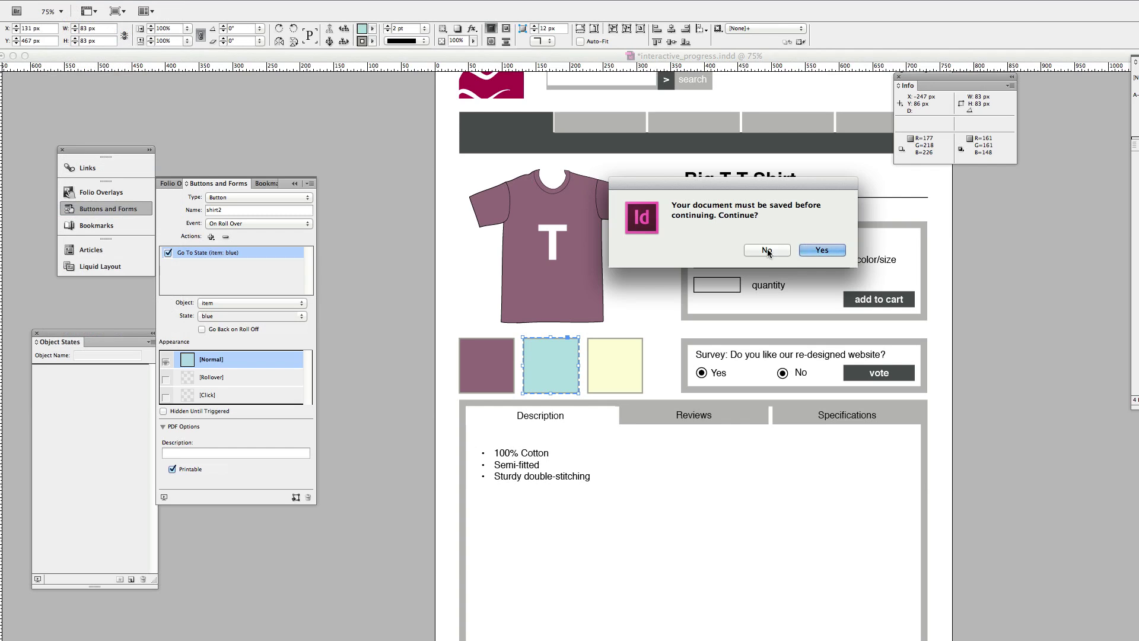
{"action": "left_click", "coordinate": [813, 248]}
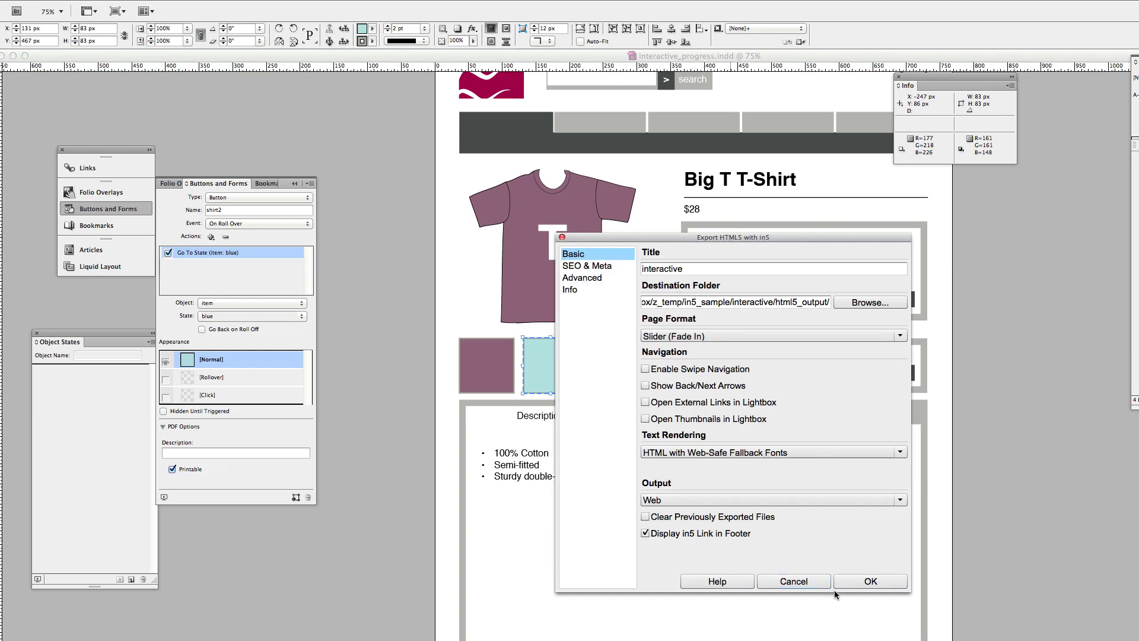
{"action": "left_click", "coordinate": [805, 582]}
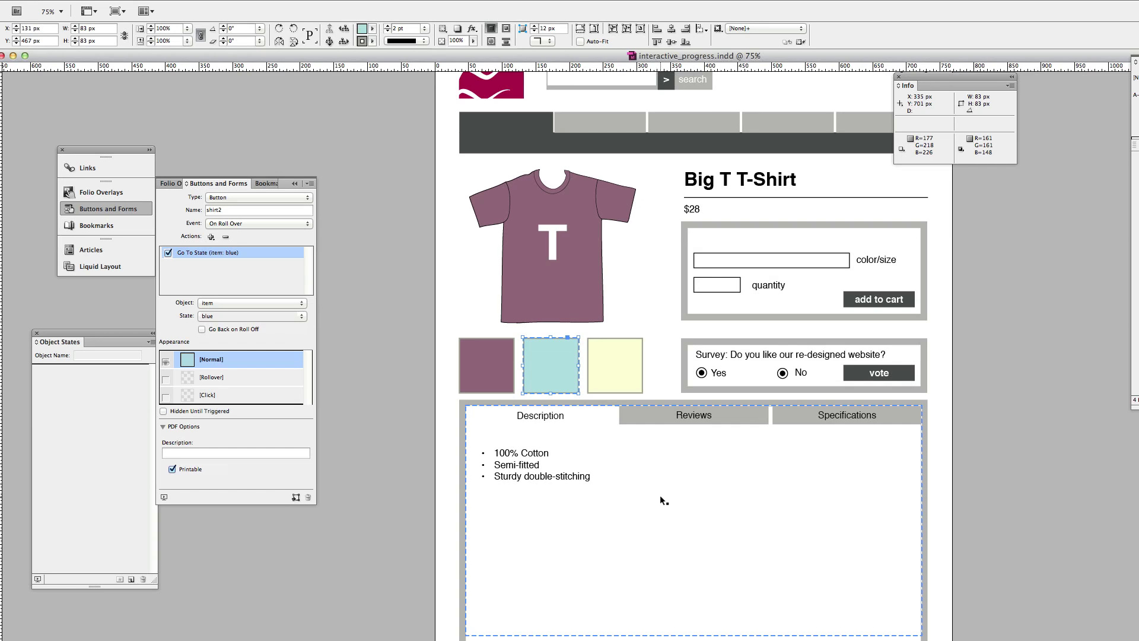
Step: In the exported page in Firefox, vote Yes in the survey to reveal the 66%/34% results
{"action": "key", "text": "super+Tab"}
{"action": "key", "text": "super+Tab"}
{"action": "key", "text": "super+Tab"}
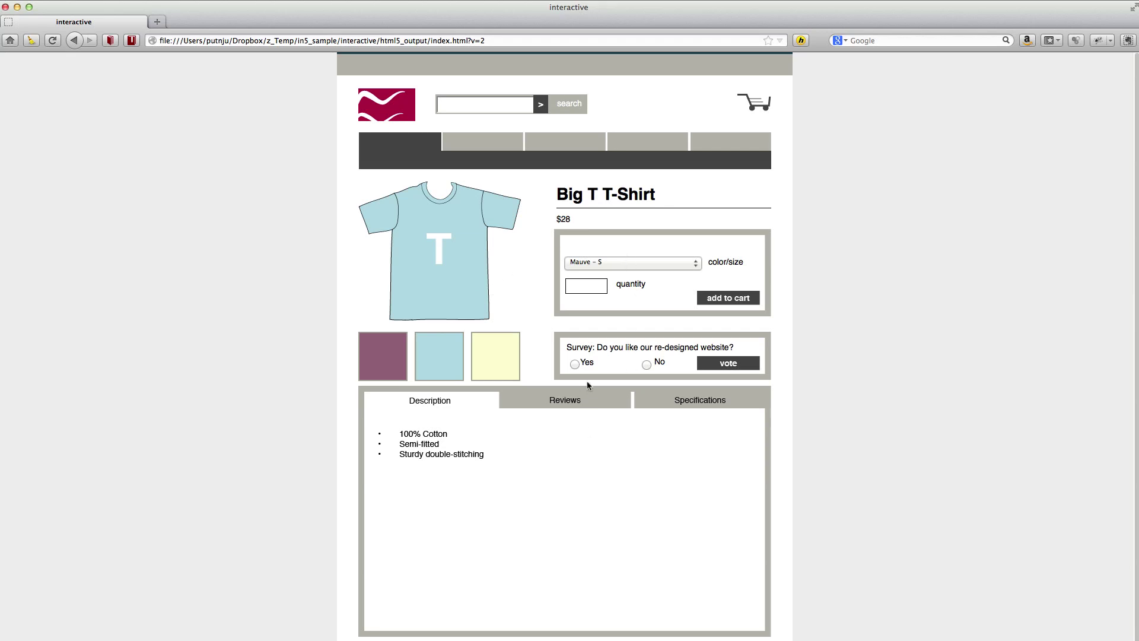
{"action": "left_click", "coordinate": [574, 365]}
{"action": "left_click", "coordinate": [718, 363]}
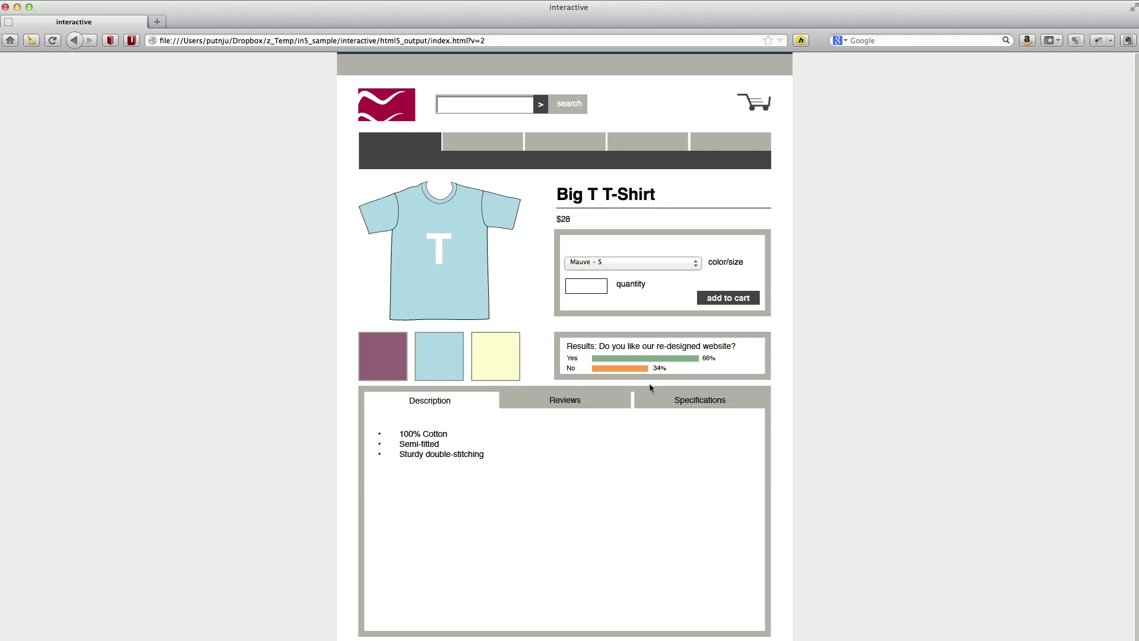
Step: Check the Reviews, Specifications and Description product tabs in turn
{"action": "left_click", "coordinate": [556, 407]}
{"action": "left_click", "coordinate": [709, 406]}
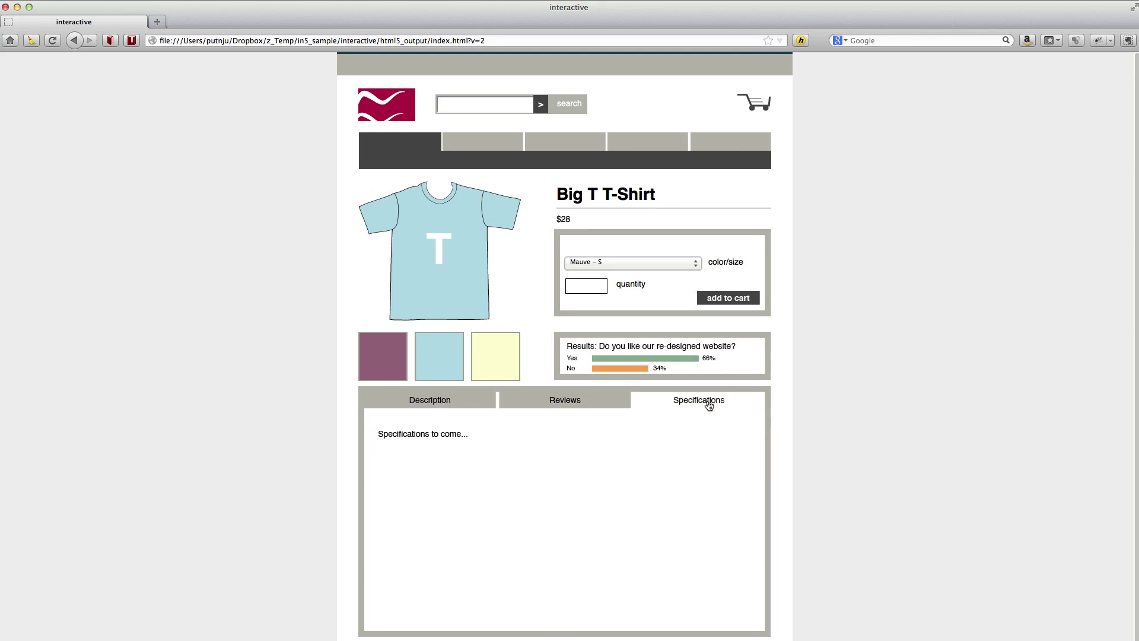
{"action": "left_click", "coordinate": [433, 404]}
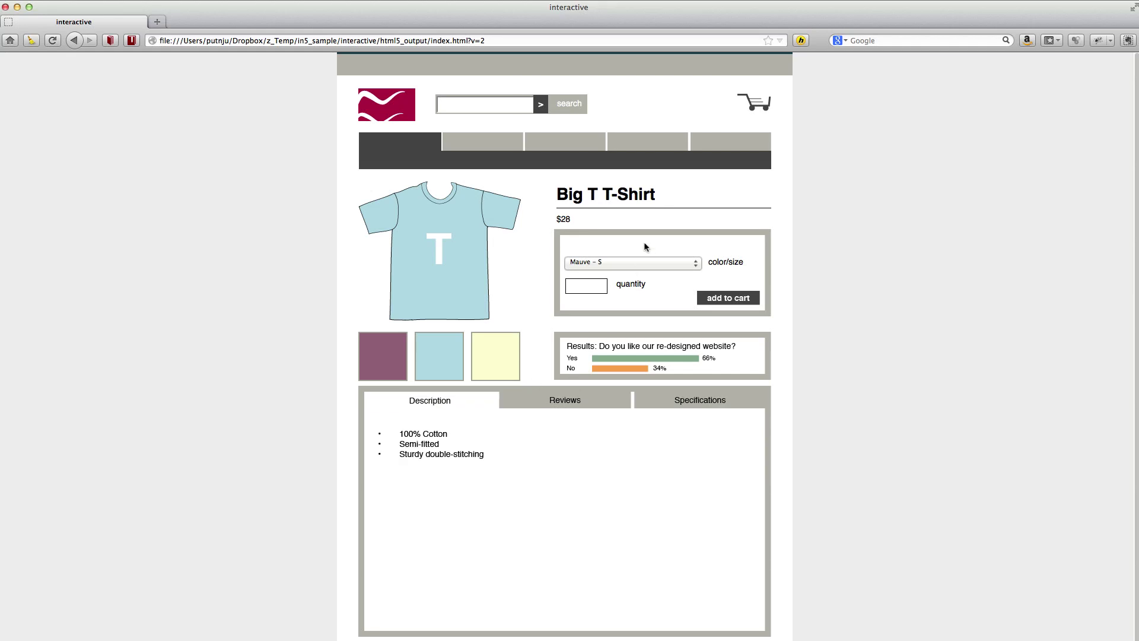
Step: Add one Big T T-Shirt to the cart, then search the site for shirt
{"action": "left_click", "coordinate": [764, 111]}
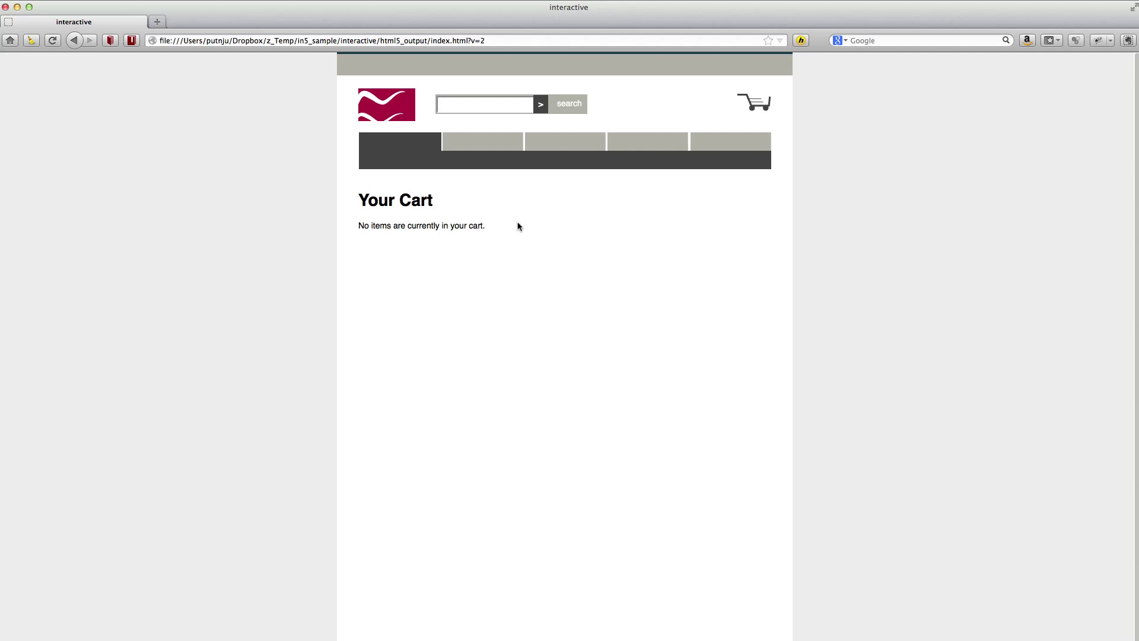
{"action": "left_click", "coordinate": [366, 96]}
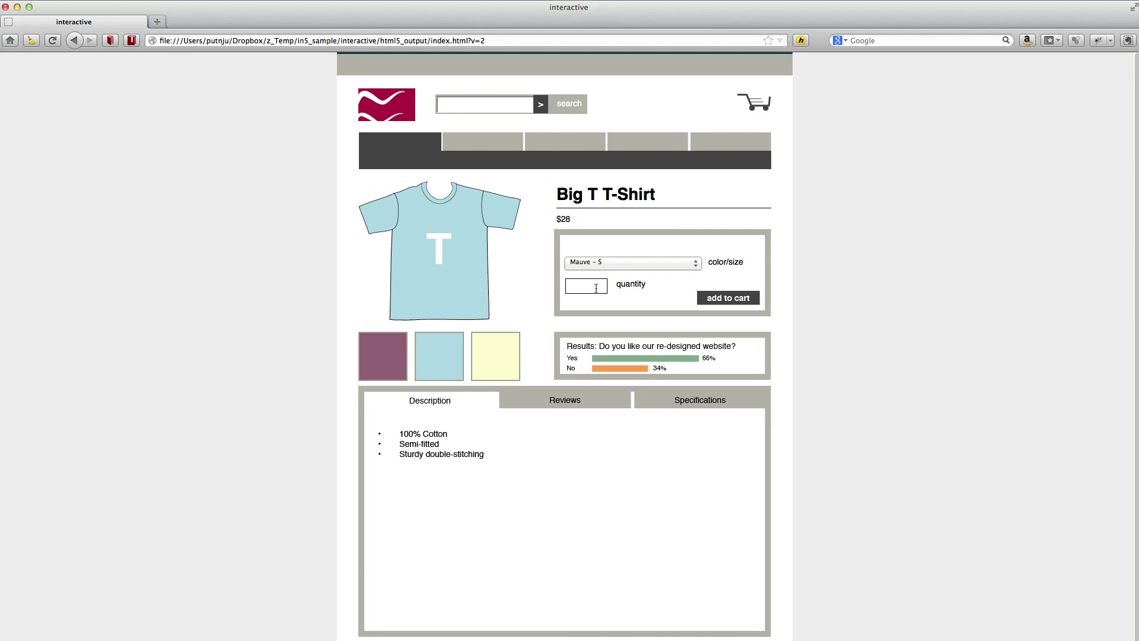
{"action": "type", "text": "1"}
{"action": "left_click", "coordinate": [717, 299]}
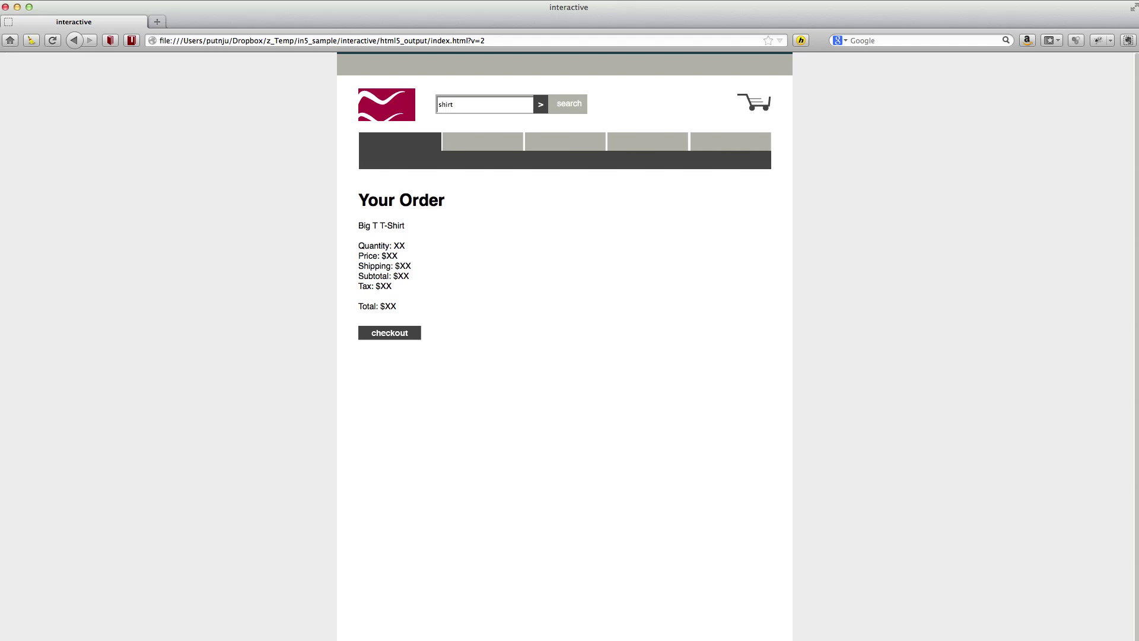
{"action": "left_click", "coordinate": [541, 112]}
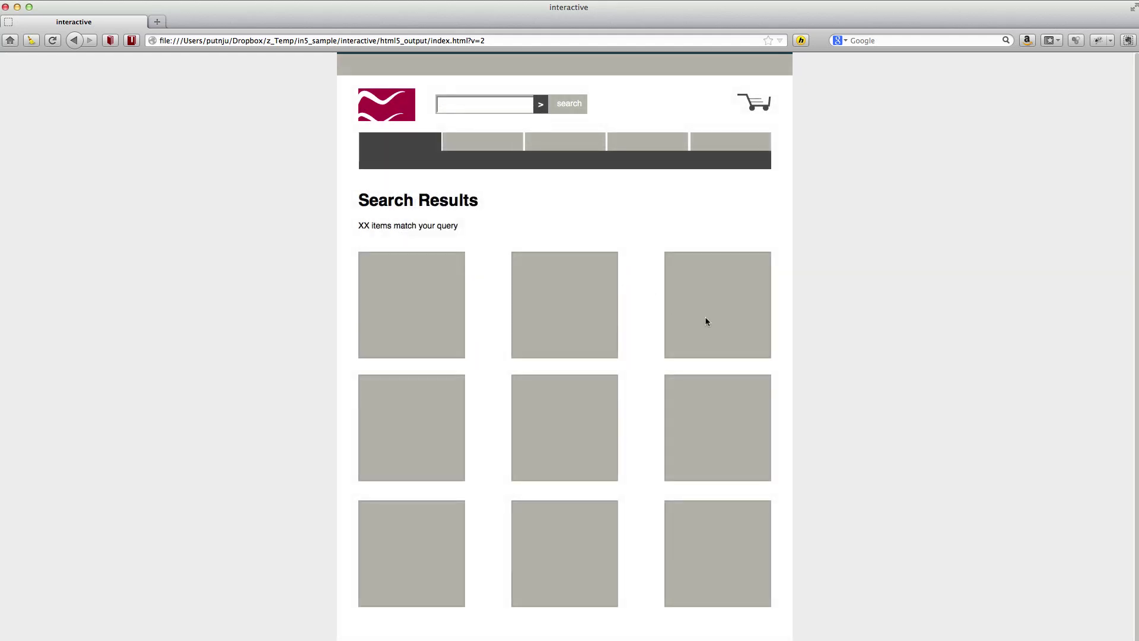
{"action": "scroll", "coordinate": [814, 356], "scroll_direction": "down", "scroll_amount": 1}
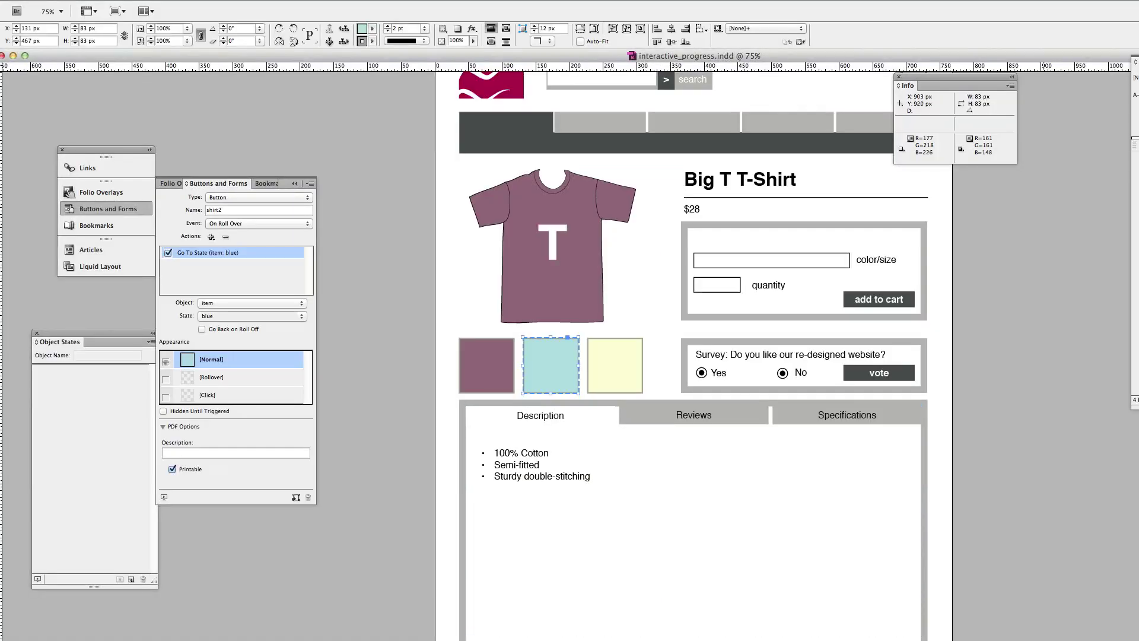
Step: Hide Firefox's Navigation Toolbar from the tab strip's context menu
{"action": "key", "text": "super+Tab"}
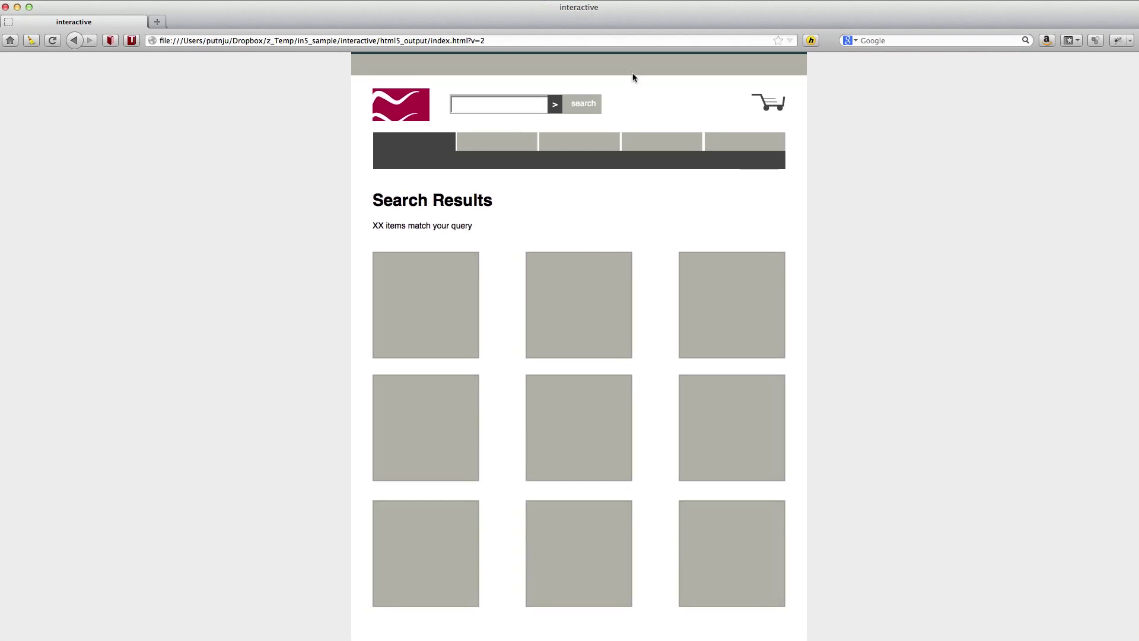
{"action": "right_click", "coordinate": [529, 26]}
{"action": "left_click", "coordinate": [560, 33]}
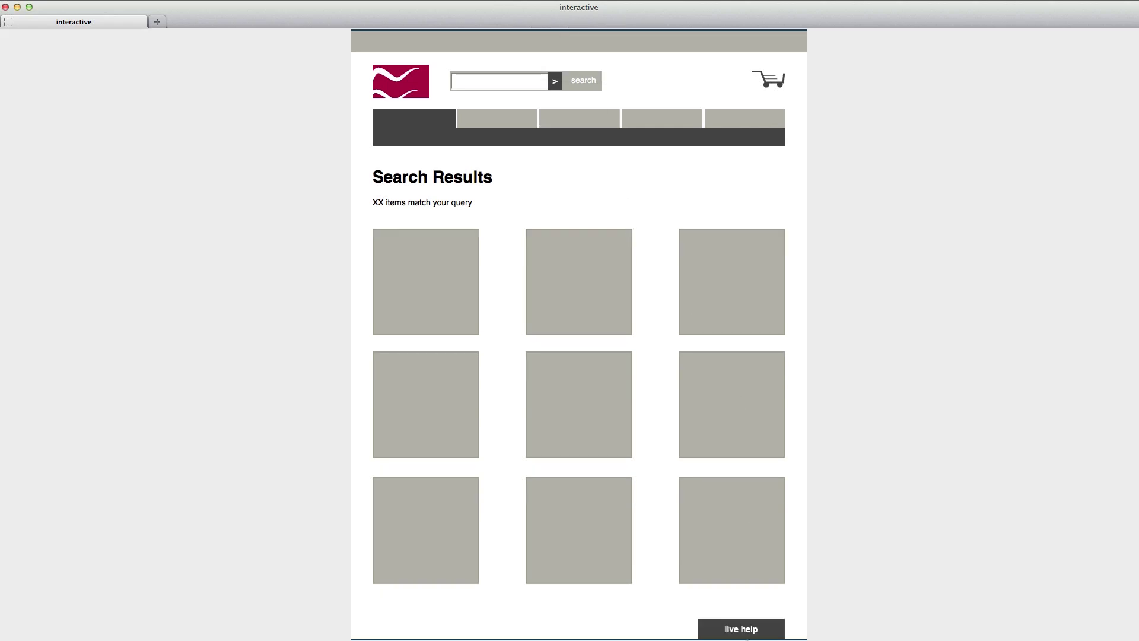
Step: Send 'Does this come XL?' through Live Help, then close the chat
{"action": "left_click", "coordinate": [751, 630]}
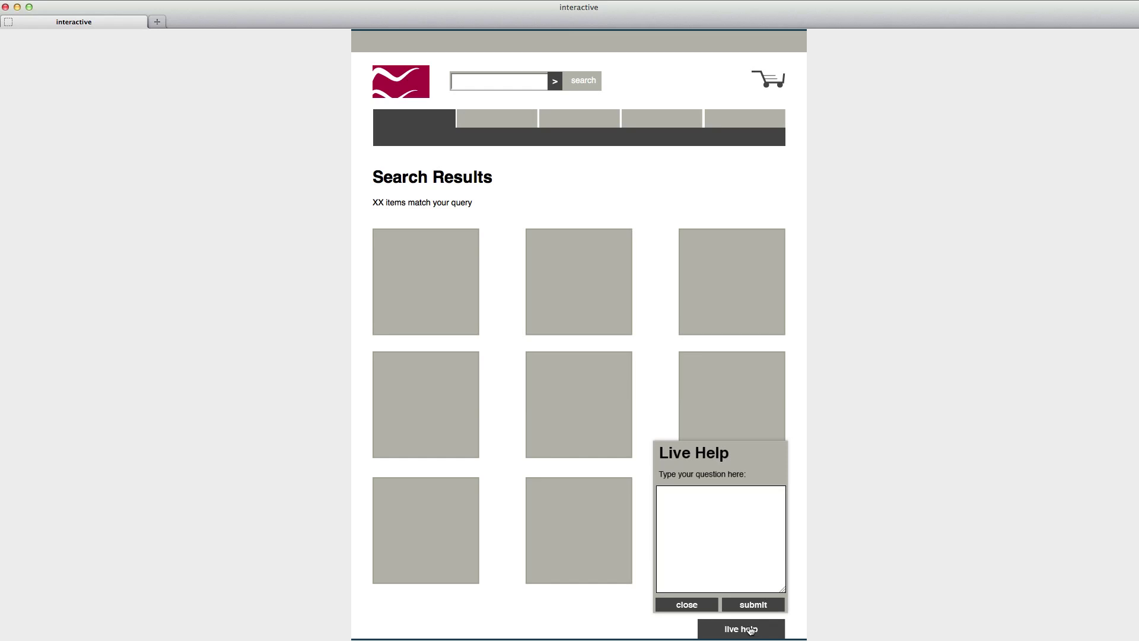
{"action": "left_click", "coordinate": [737, 526]}
{"action": "type", "text": "Does this come XL?"}
{"action": "left_click", "coordinate": [735, 607]}
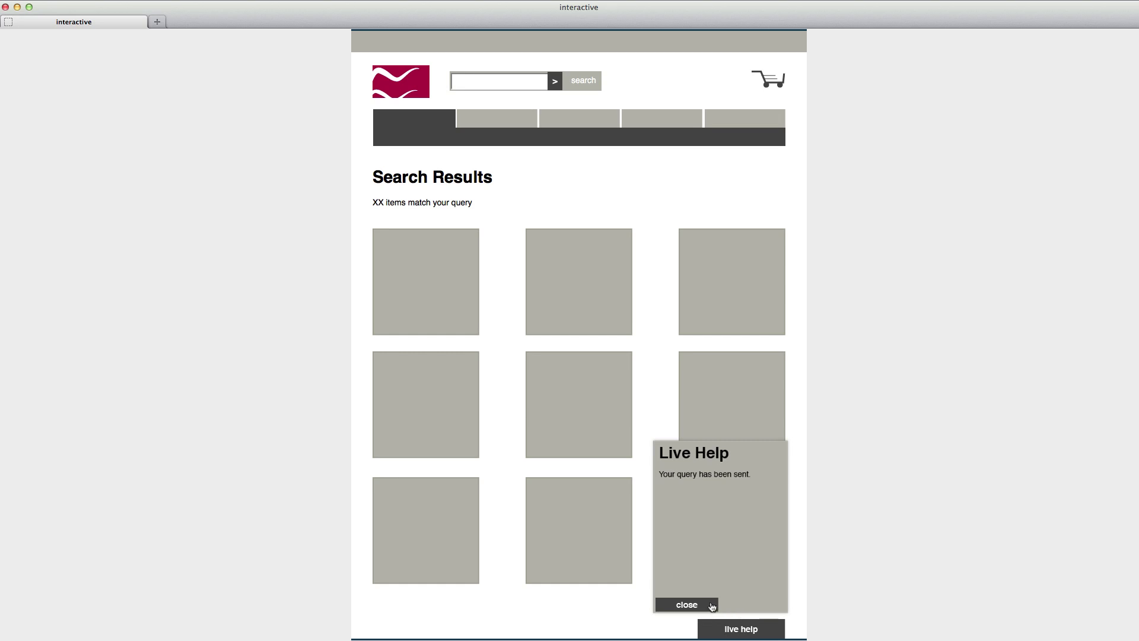
{"action": "left_click", "coordinate": [712, 603]}
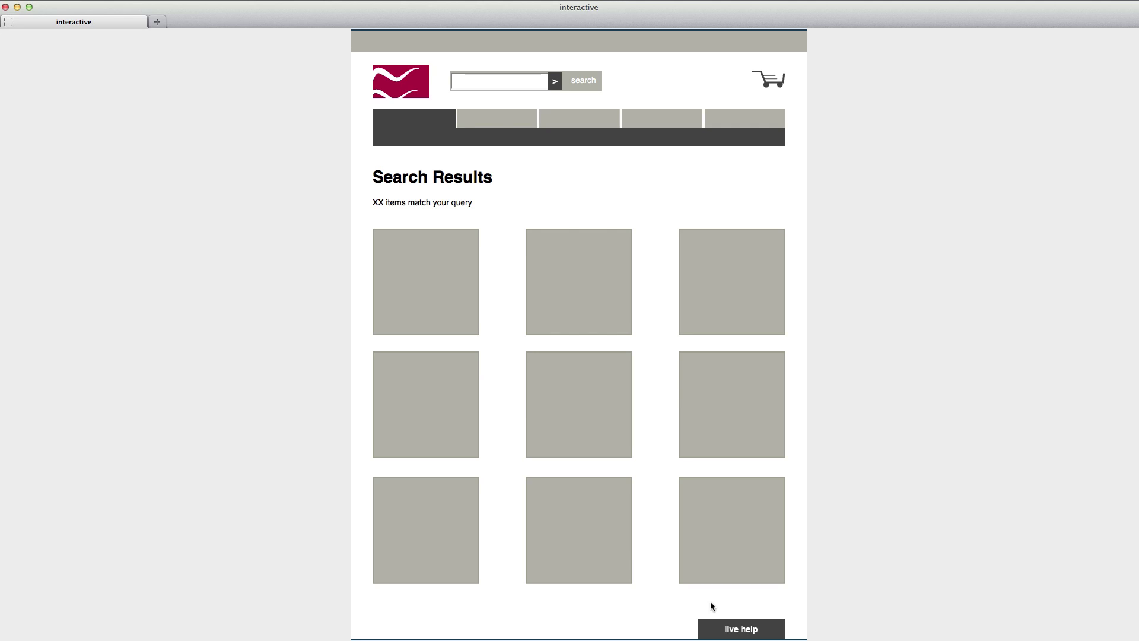
{"action": "left_click", "coordinate": [1068, 0]}
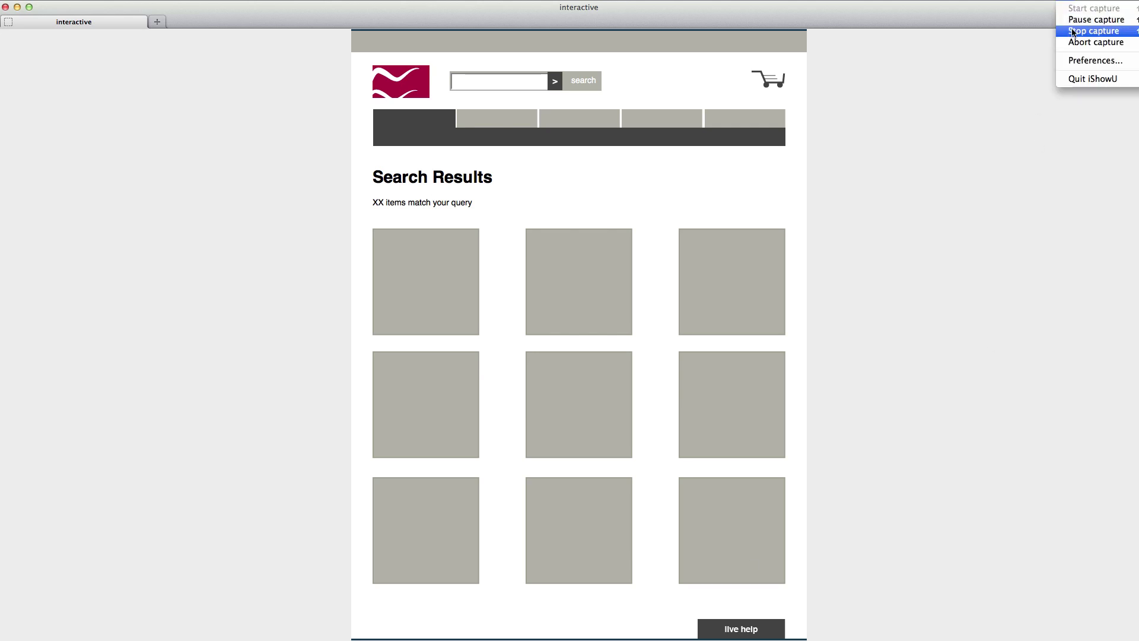